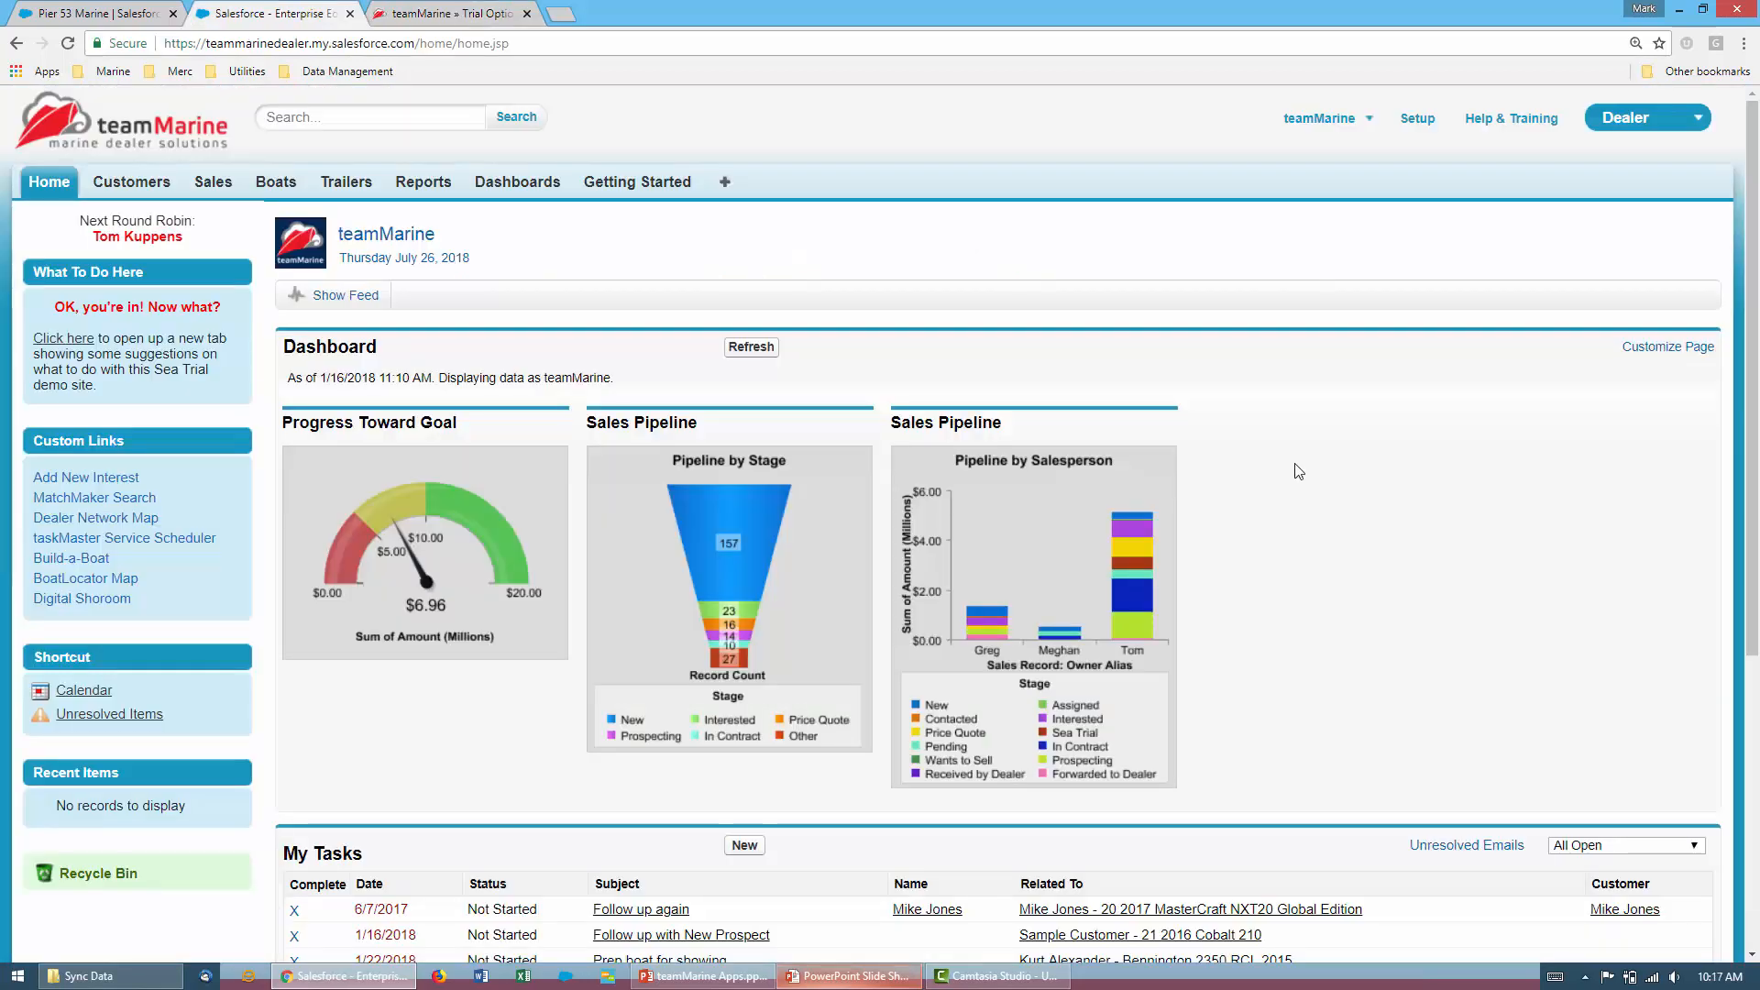
# Start a Build-a-Boat configuration for the 2019 Nautique Super Air GS24
pyautogui.click(86, 561)
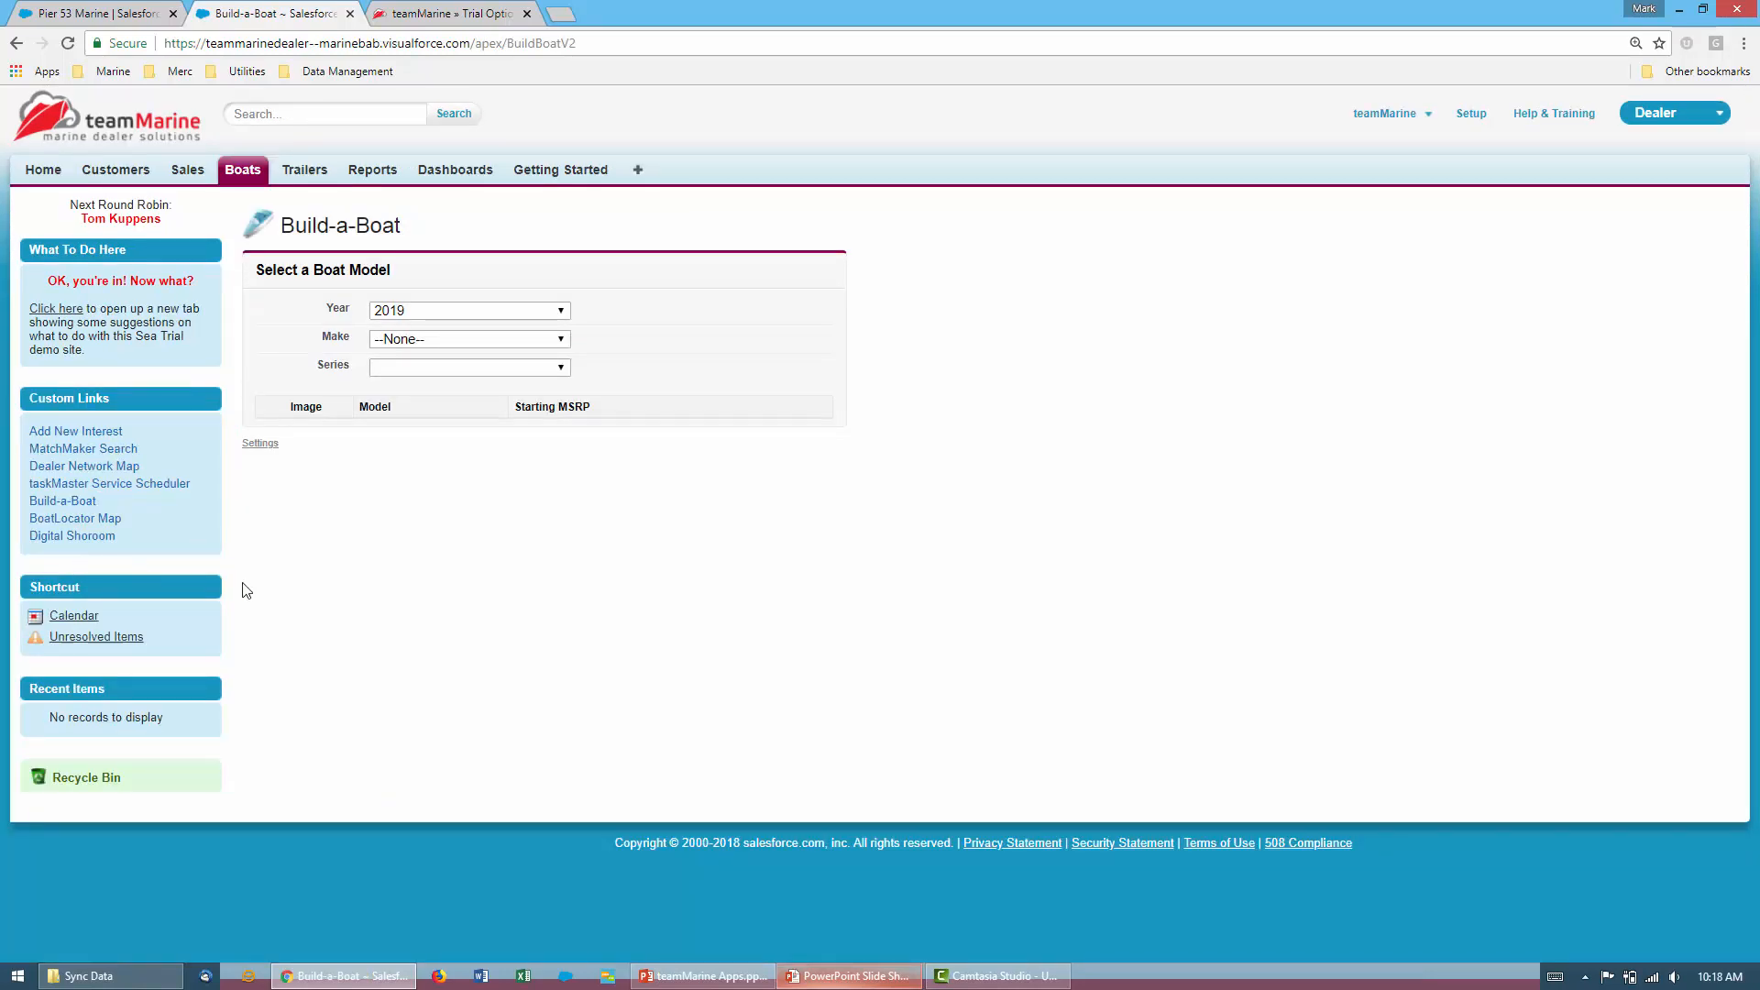
pyautogui.click(452, 339)
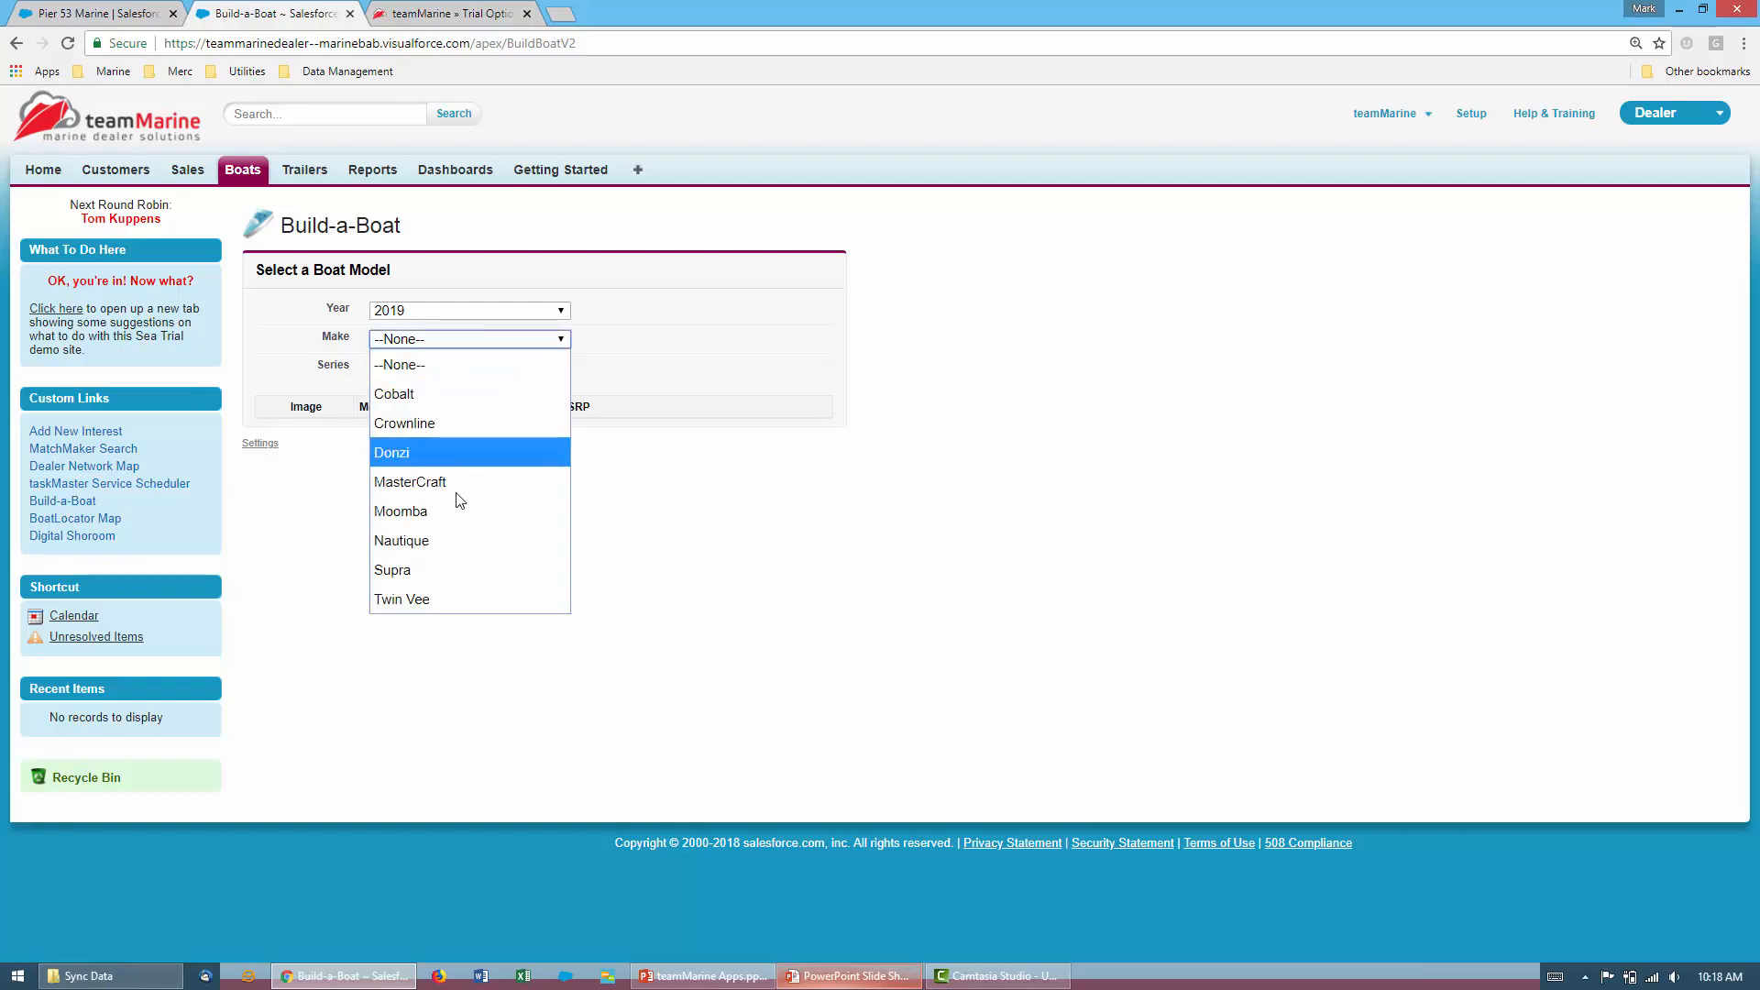
pyautogui.click(434, 541)
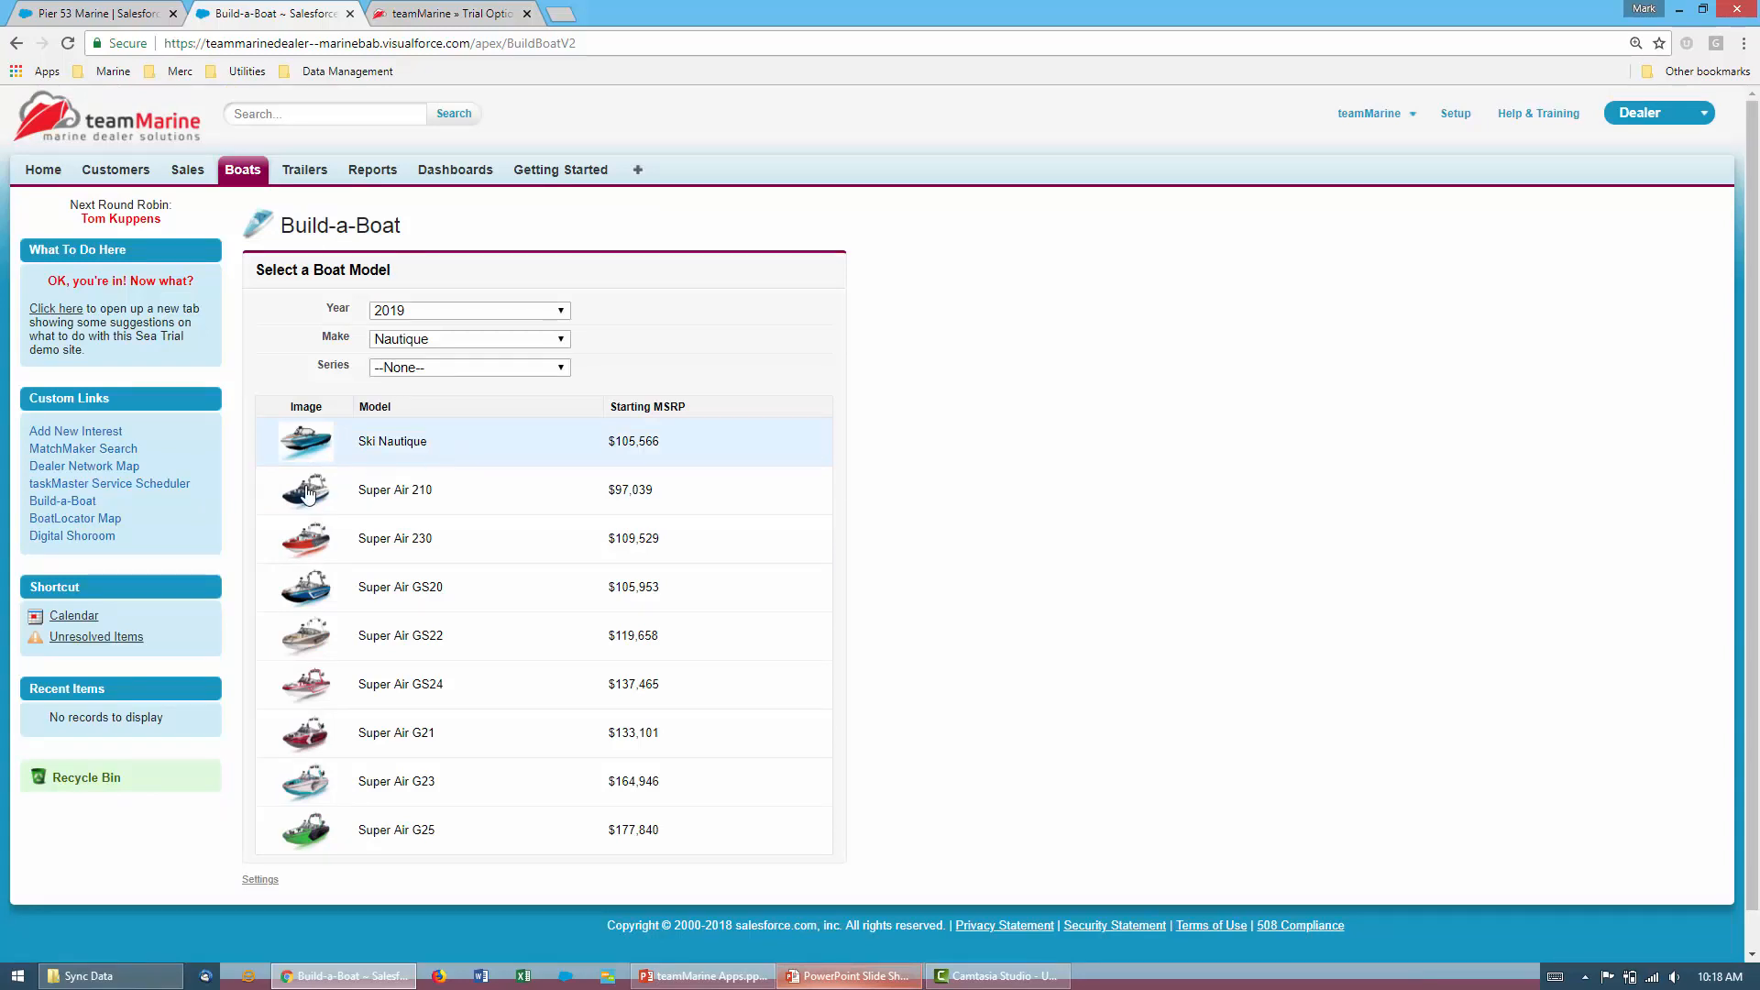
pyautogui.moveTo(308, 495)
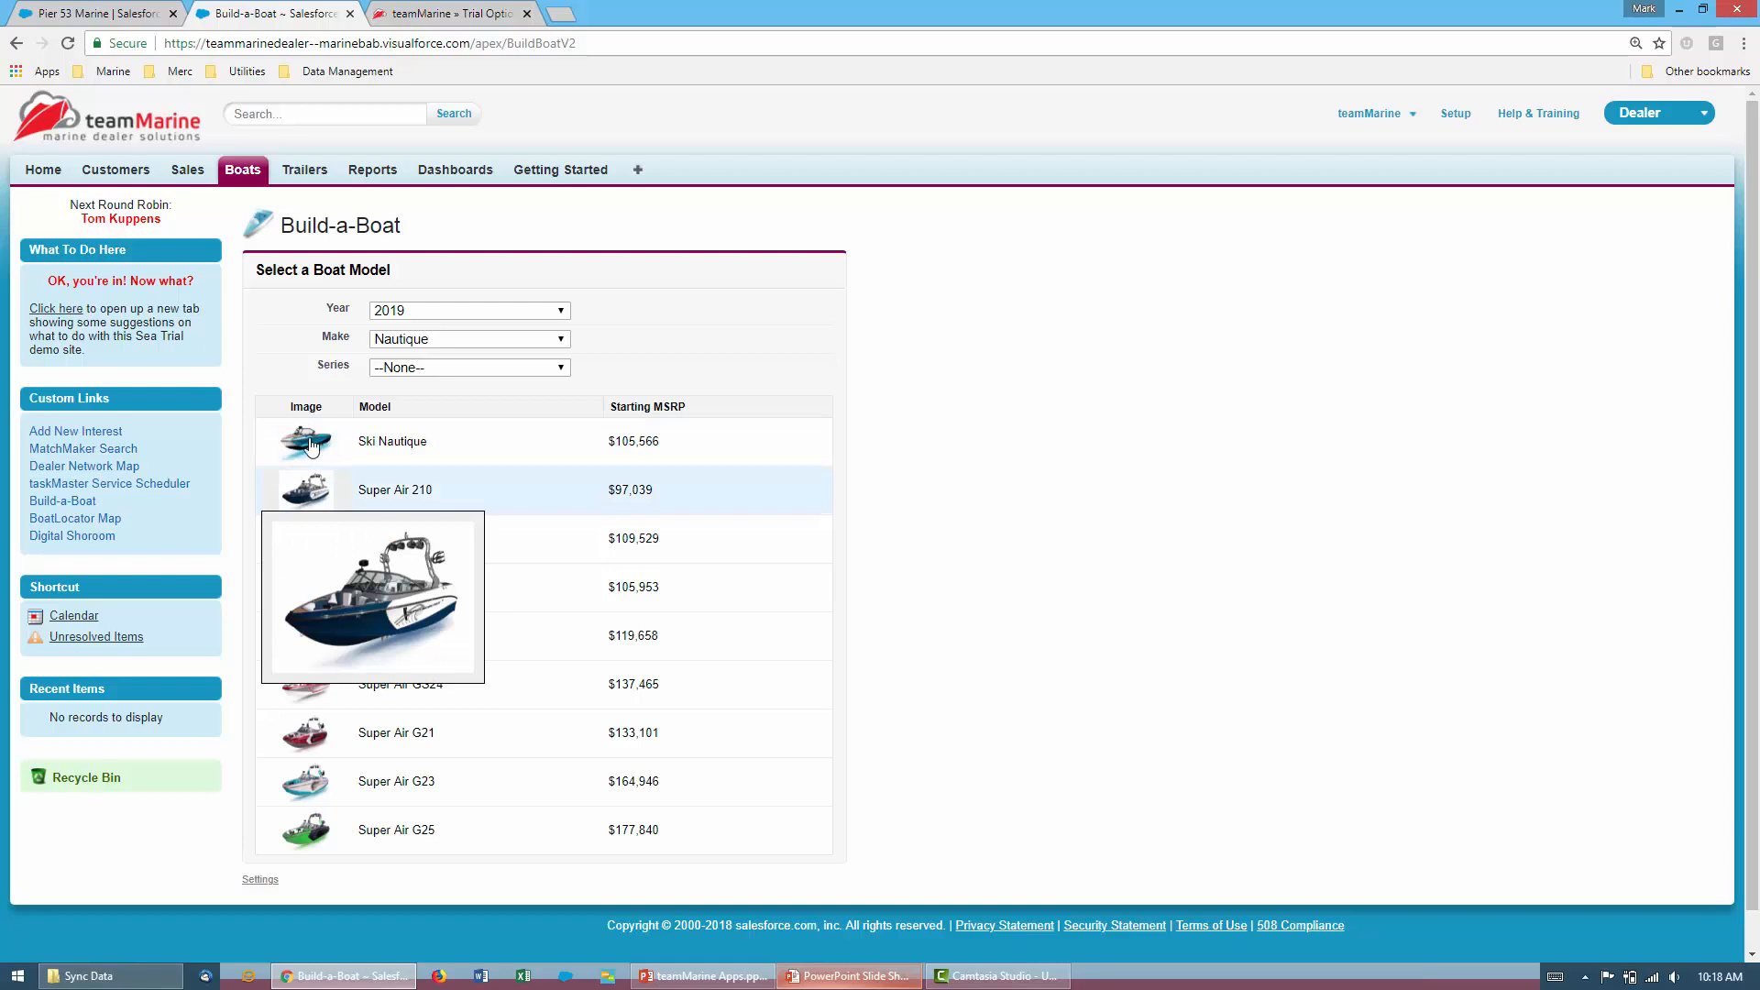
pyautogui.moveTo(311, 445)
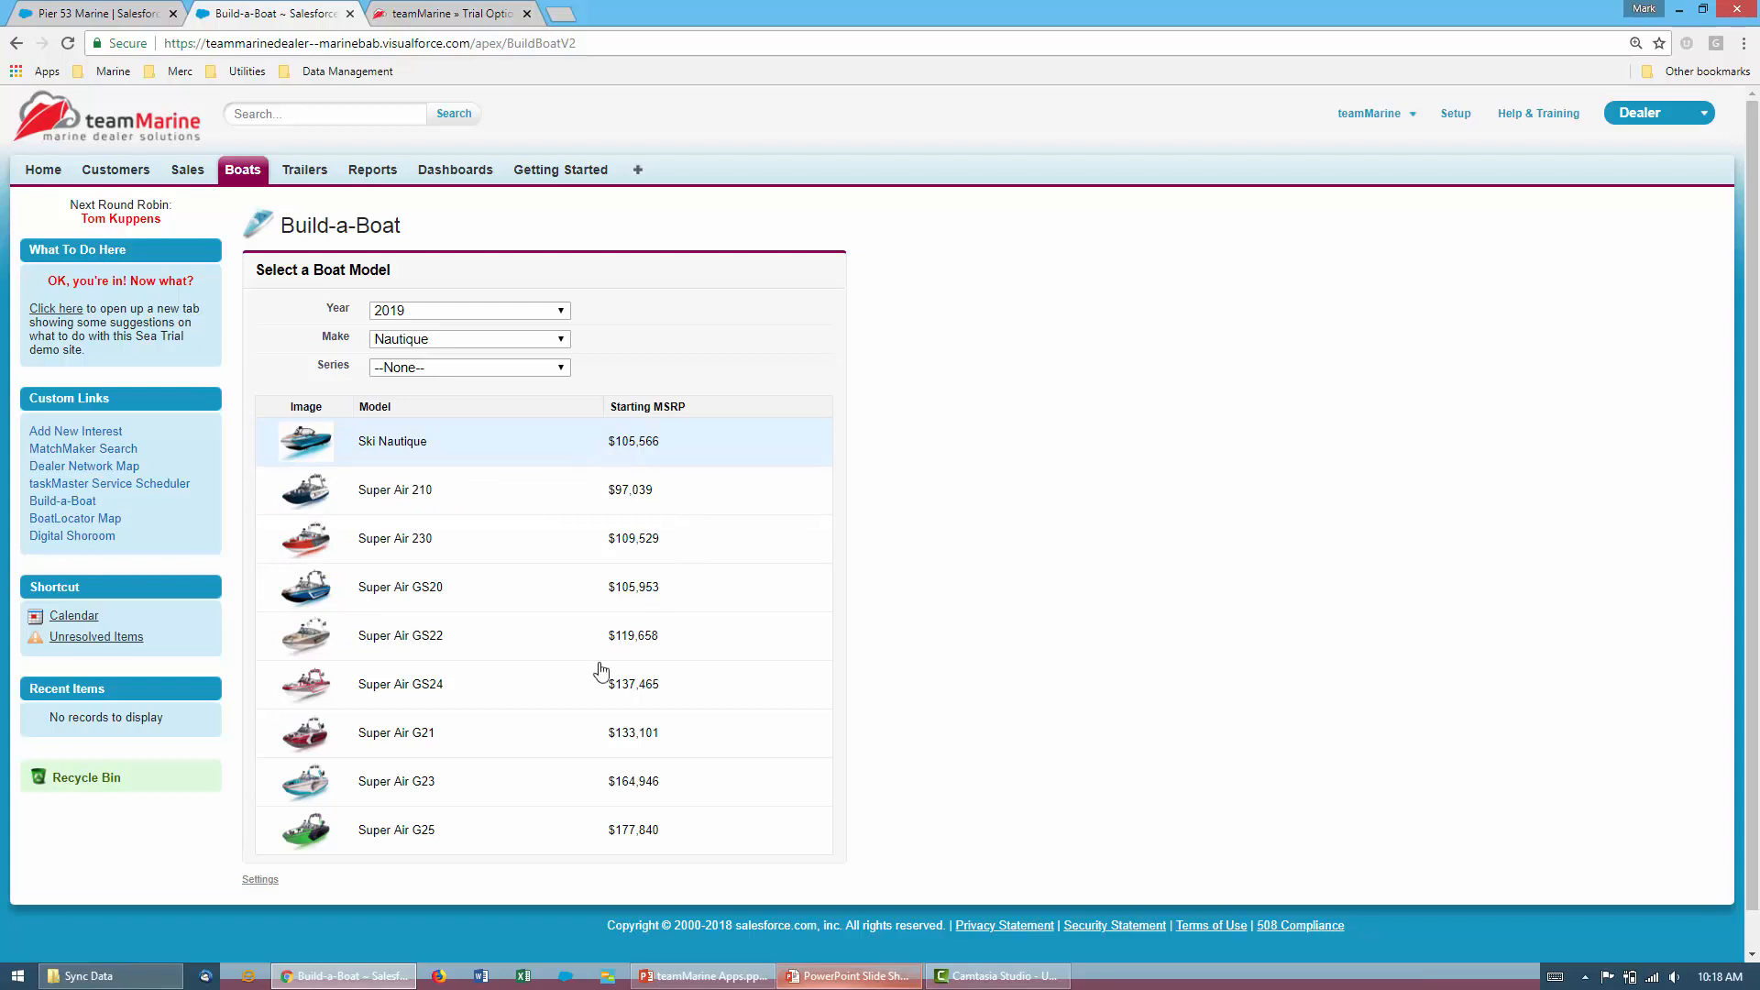
pyautogui.click(436, 694)
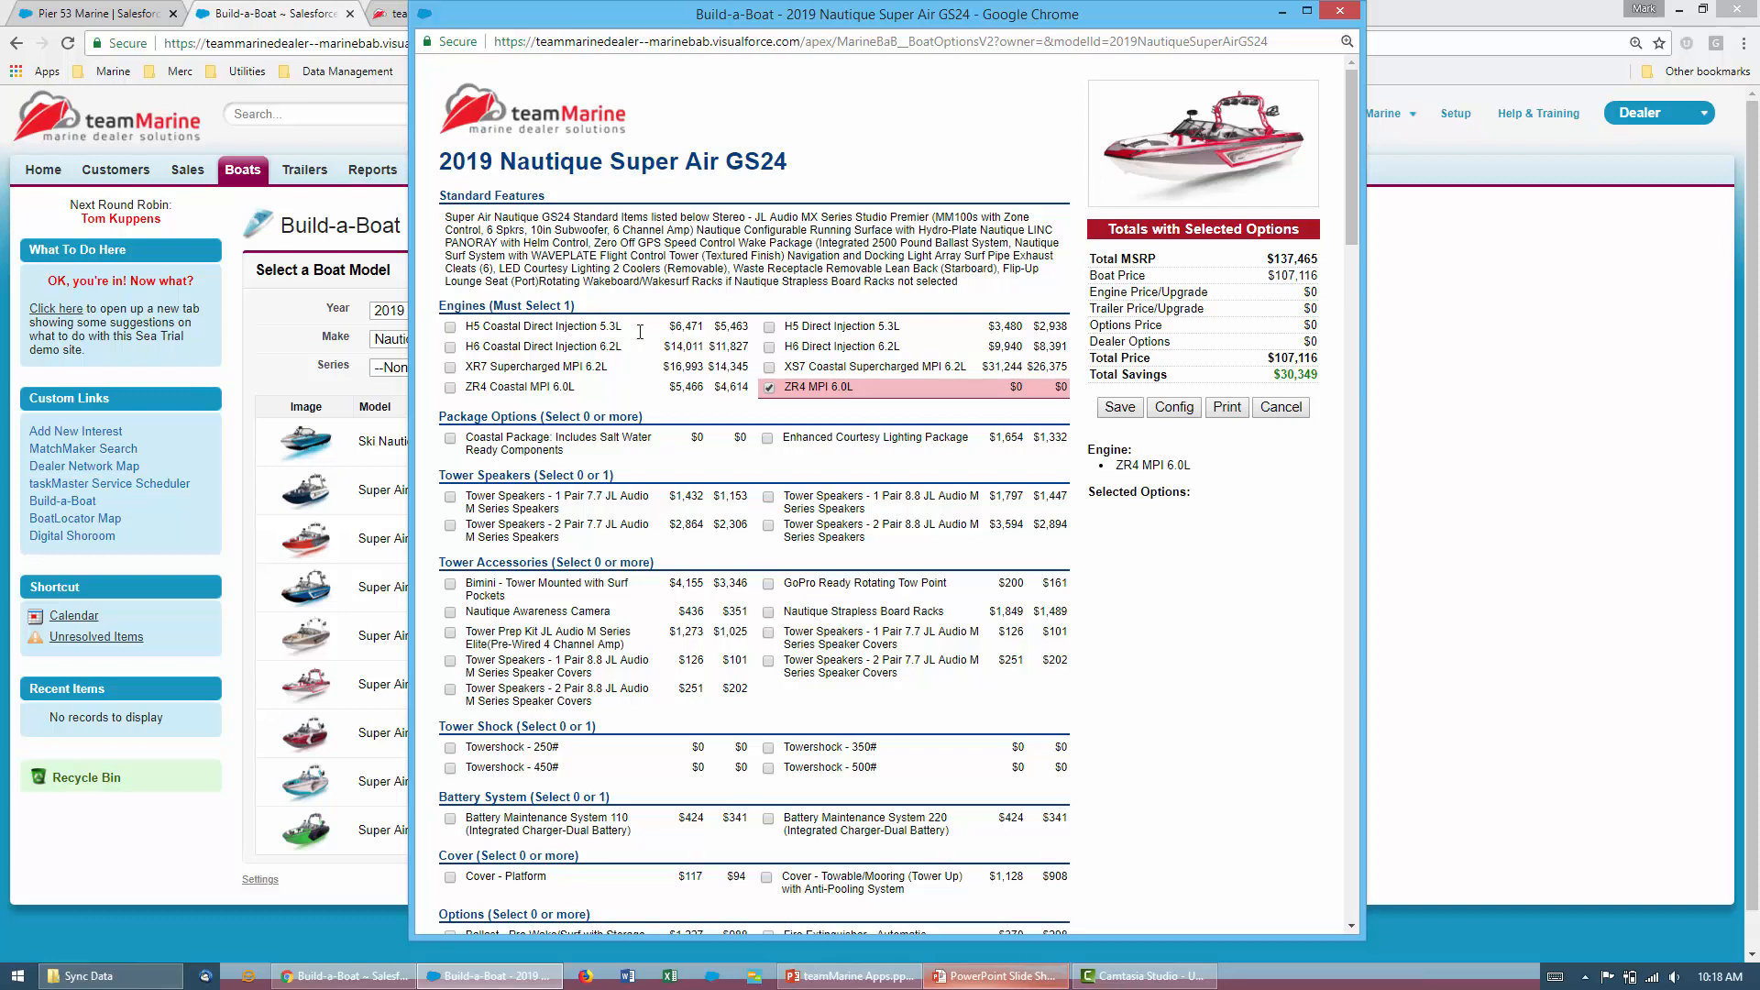
# Add Coastal Package, 2 Pair 7.7 speakers, Tower Prep Kit, Strapless Board Racks, 1 Pair 7.7 speaker covers, and Towershock 250# and 350#
pyautogui.click(450, 440)
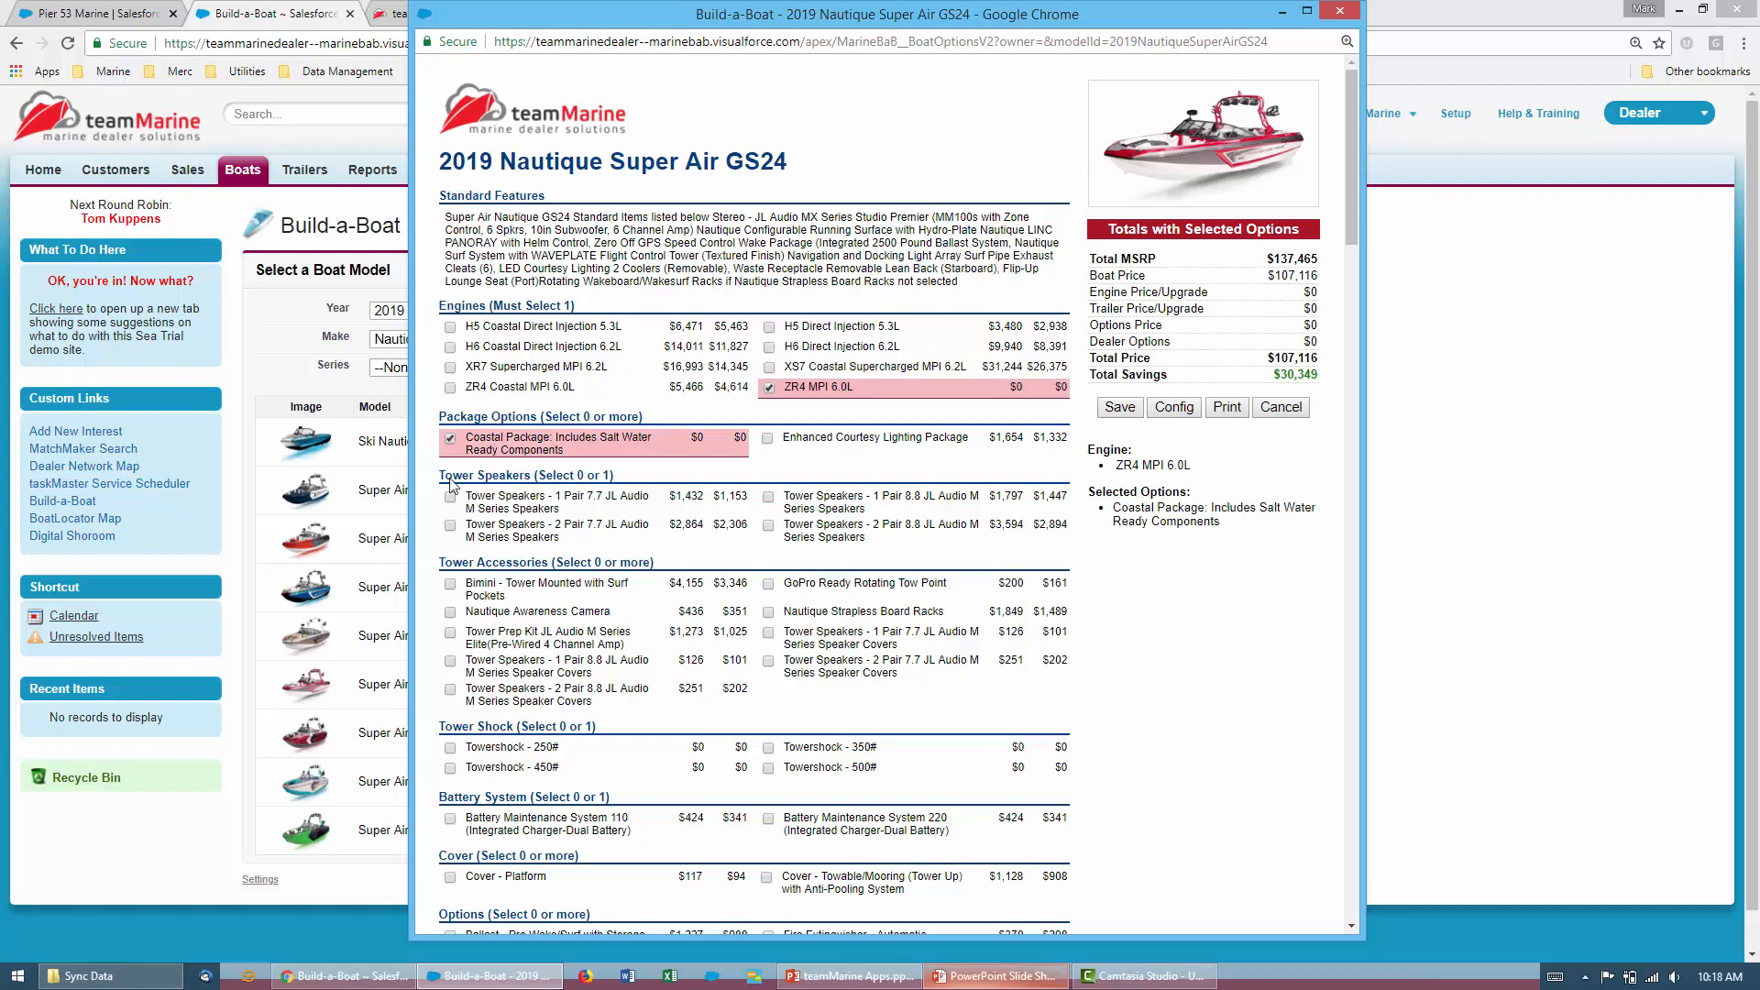
pyautogui.click(450, 527)
pyautogui.click(488, 642)
pyautogui.click(768, 748)
pyautogui.scroll(-1, 525, 661)
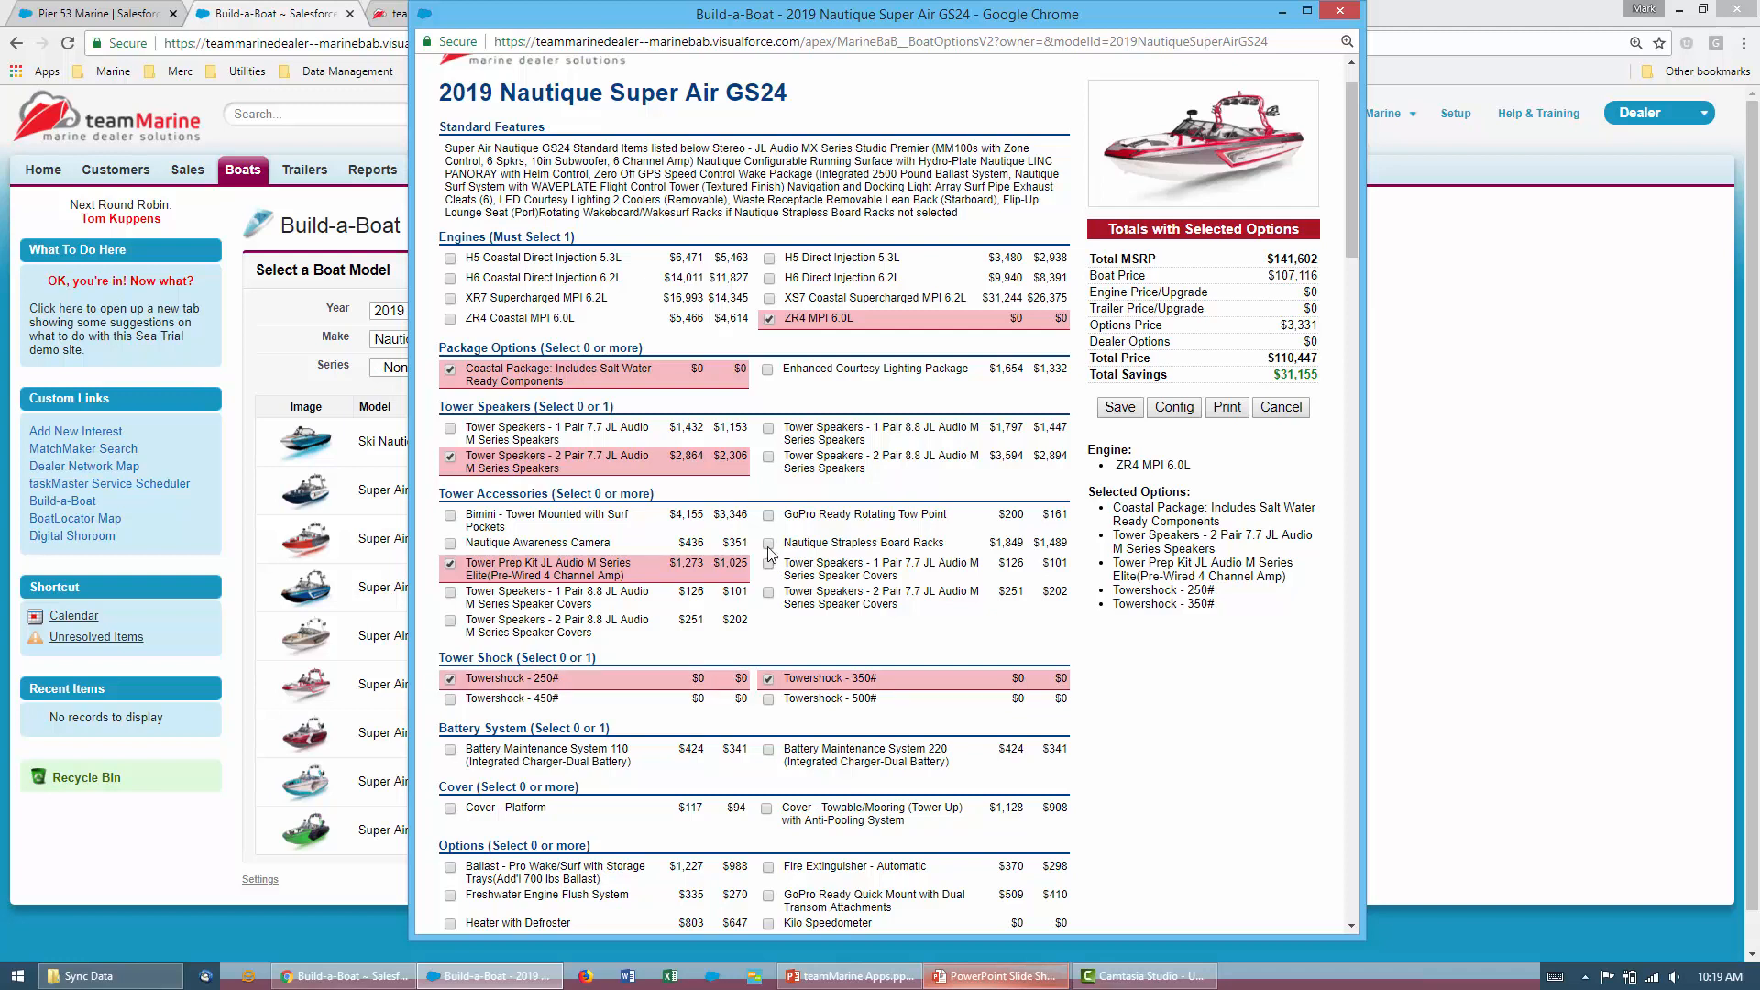
pyautogui.click(770, 563)
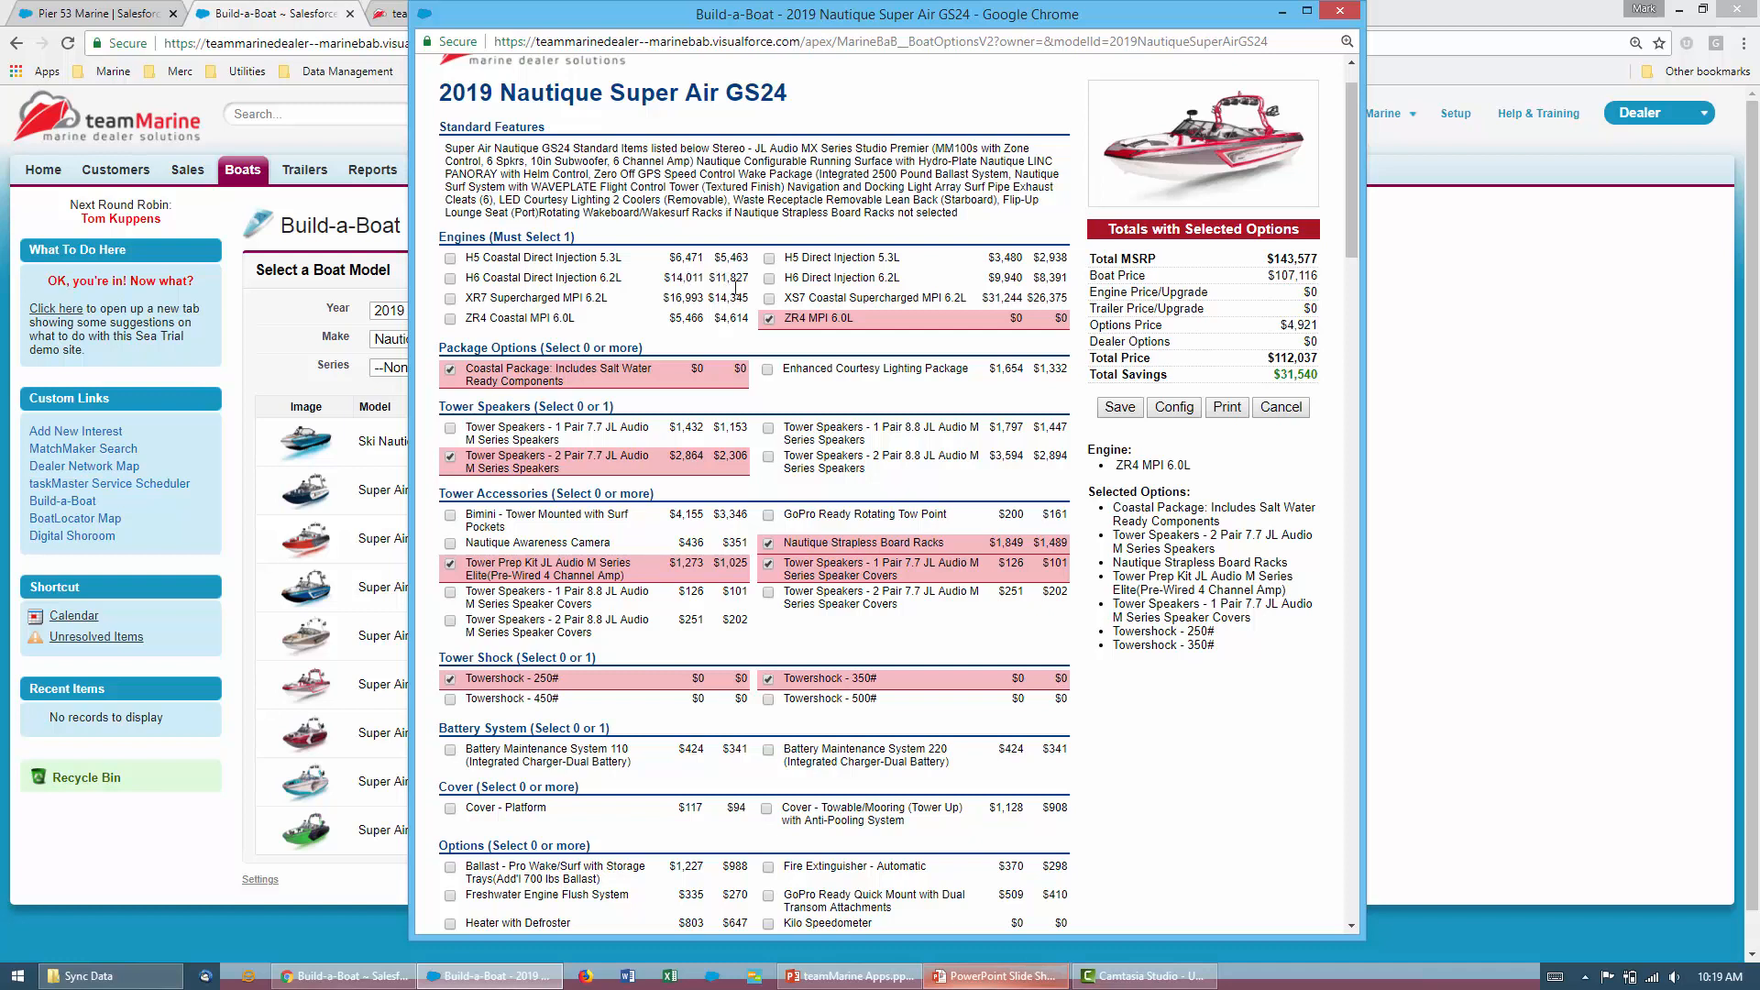
# Show the build's cost configuration and set the sales margin to 18%
pyautogui.click(1178, 409)
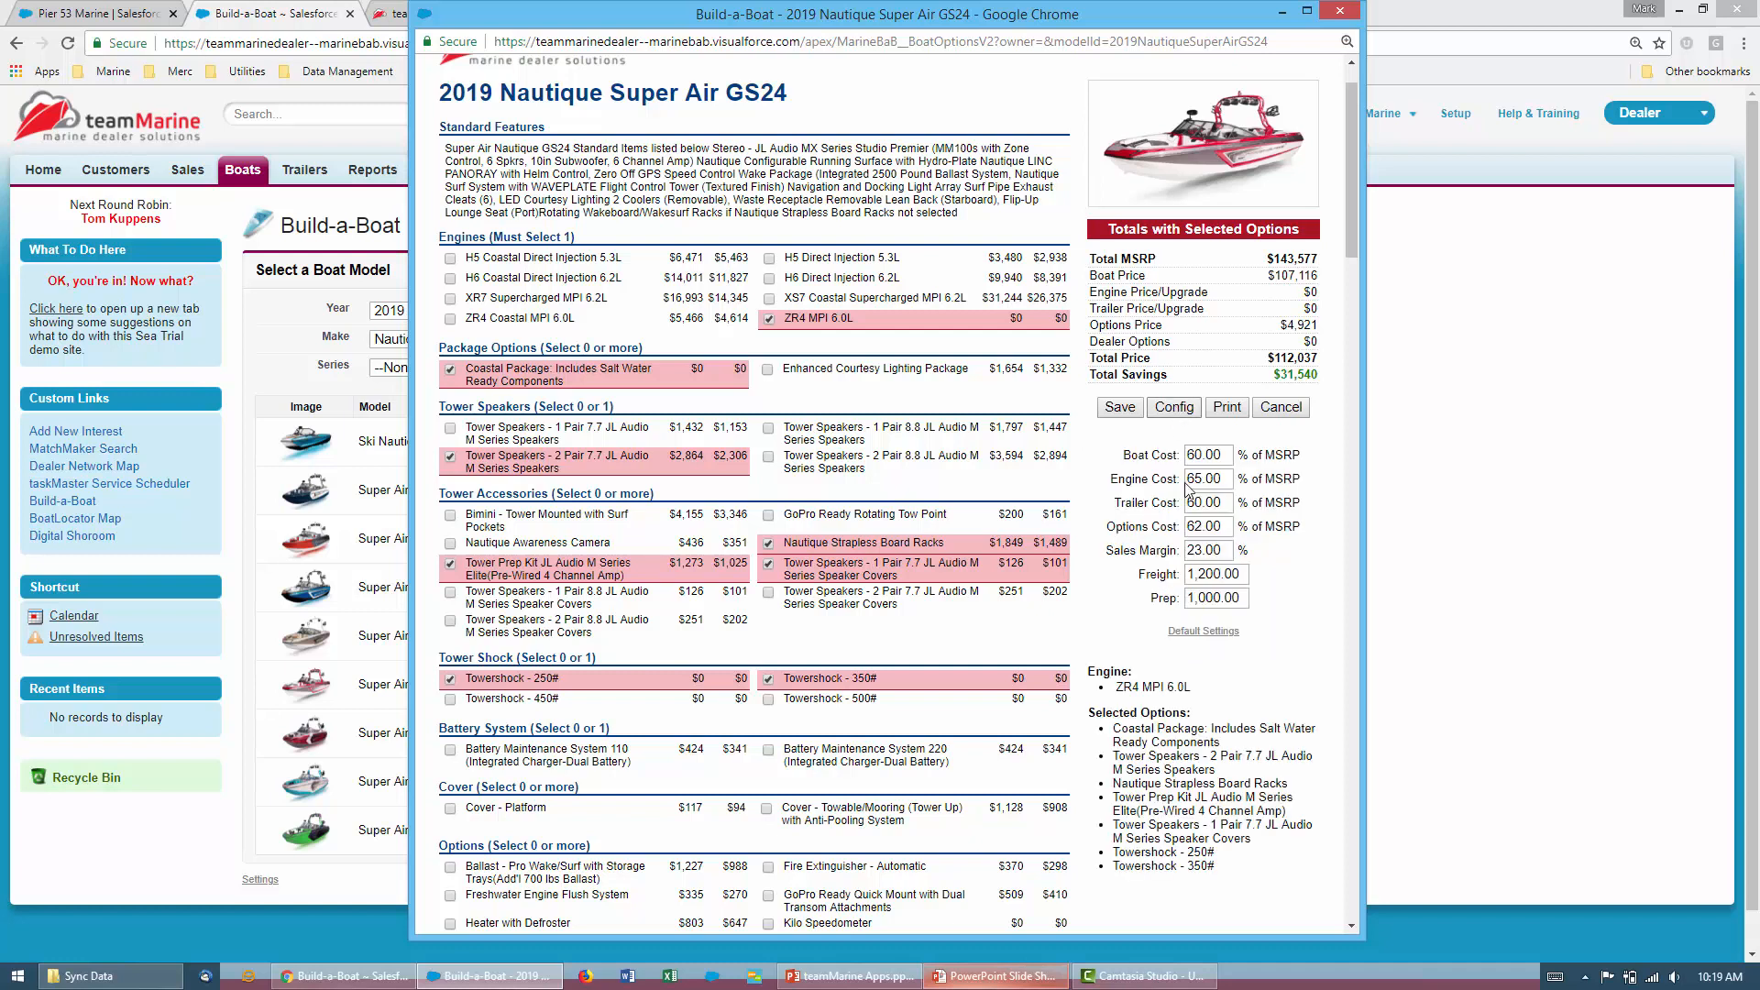
pyautogui.moveTo(1229, 551); pyautogui.dragTo(1185, 551)
pyautogui.write('18')
pyautogui.click(1224, 524)
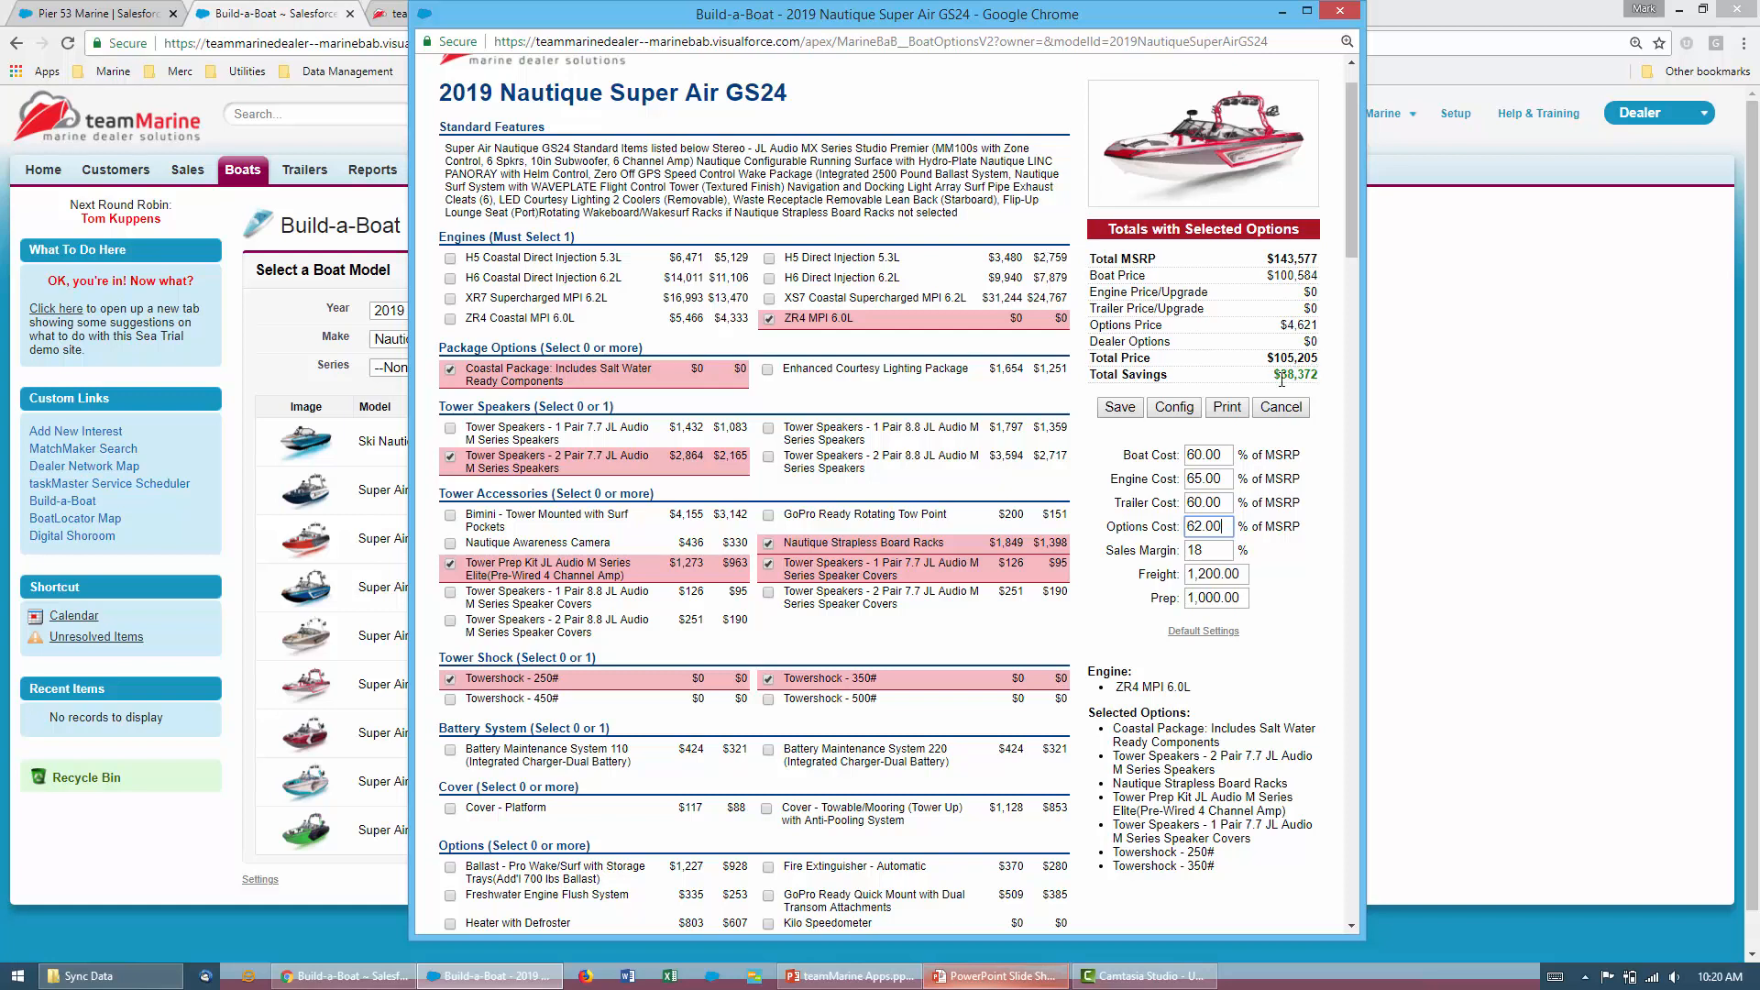
# Set the sales margin to 25%, recalculate the prices and hide the cost configuration
pyautogui.press('Tab')
pyautogui.write('25')
pyautogui.click(1225, 527)
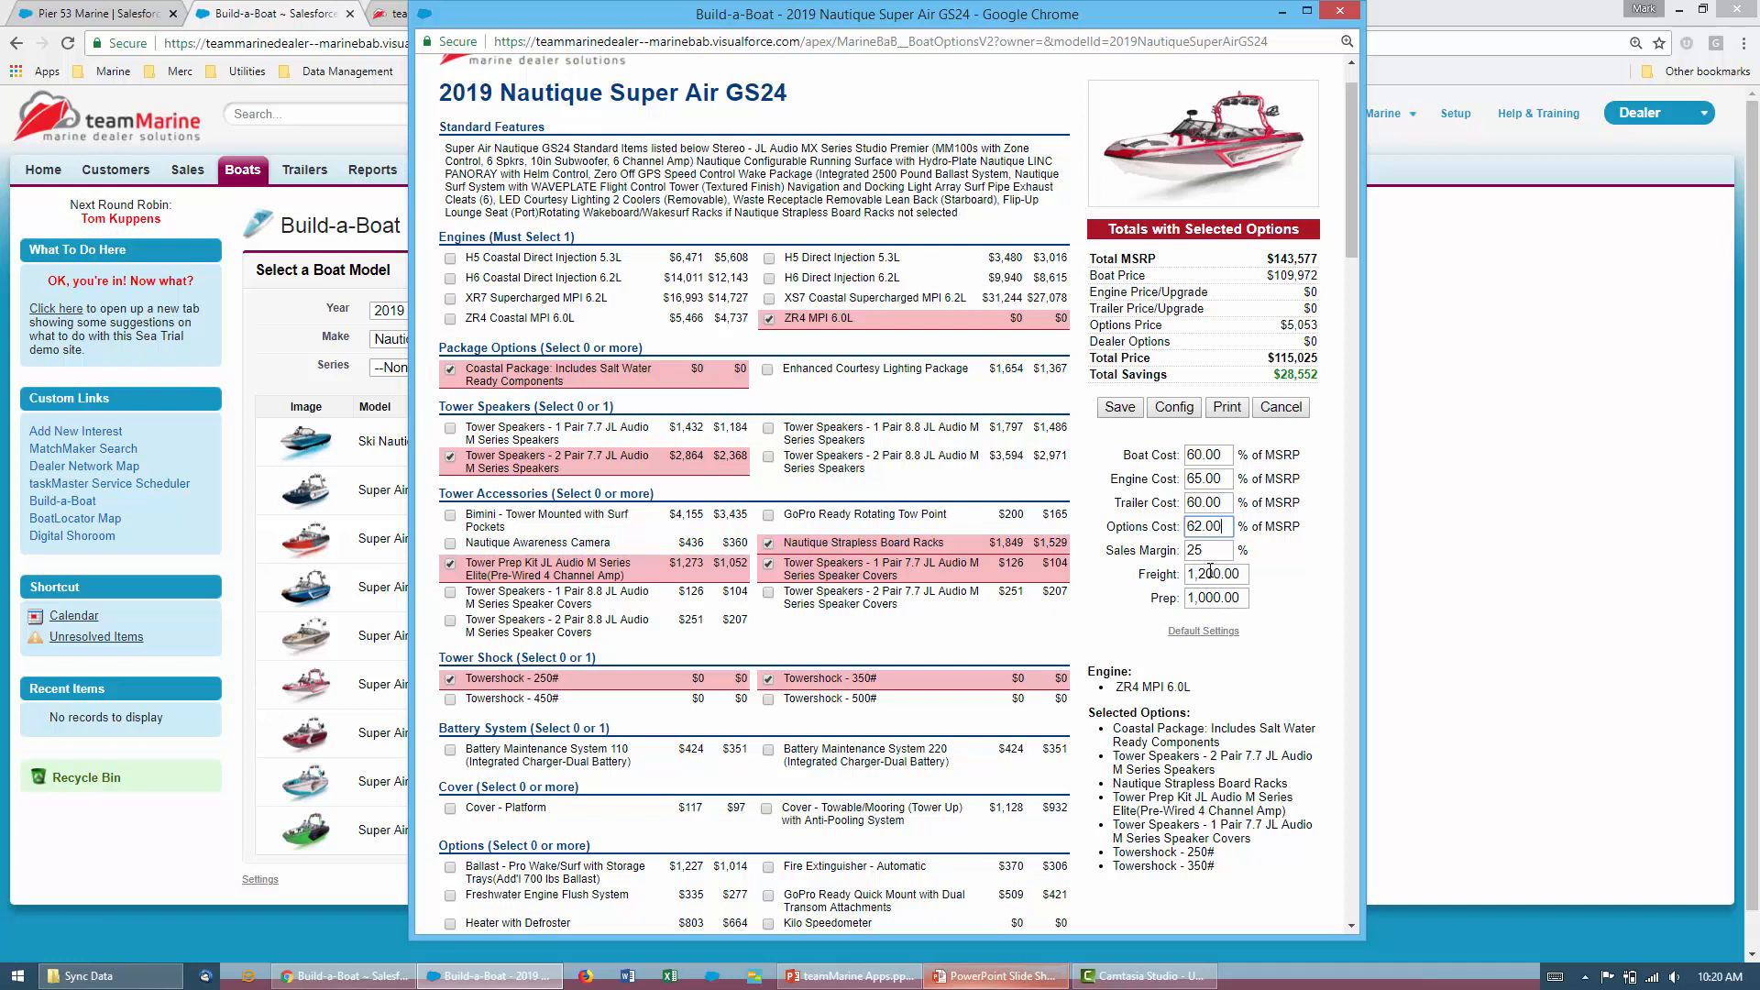
pyautogui.click(1178, 409)
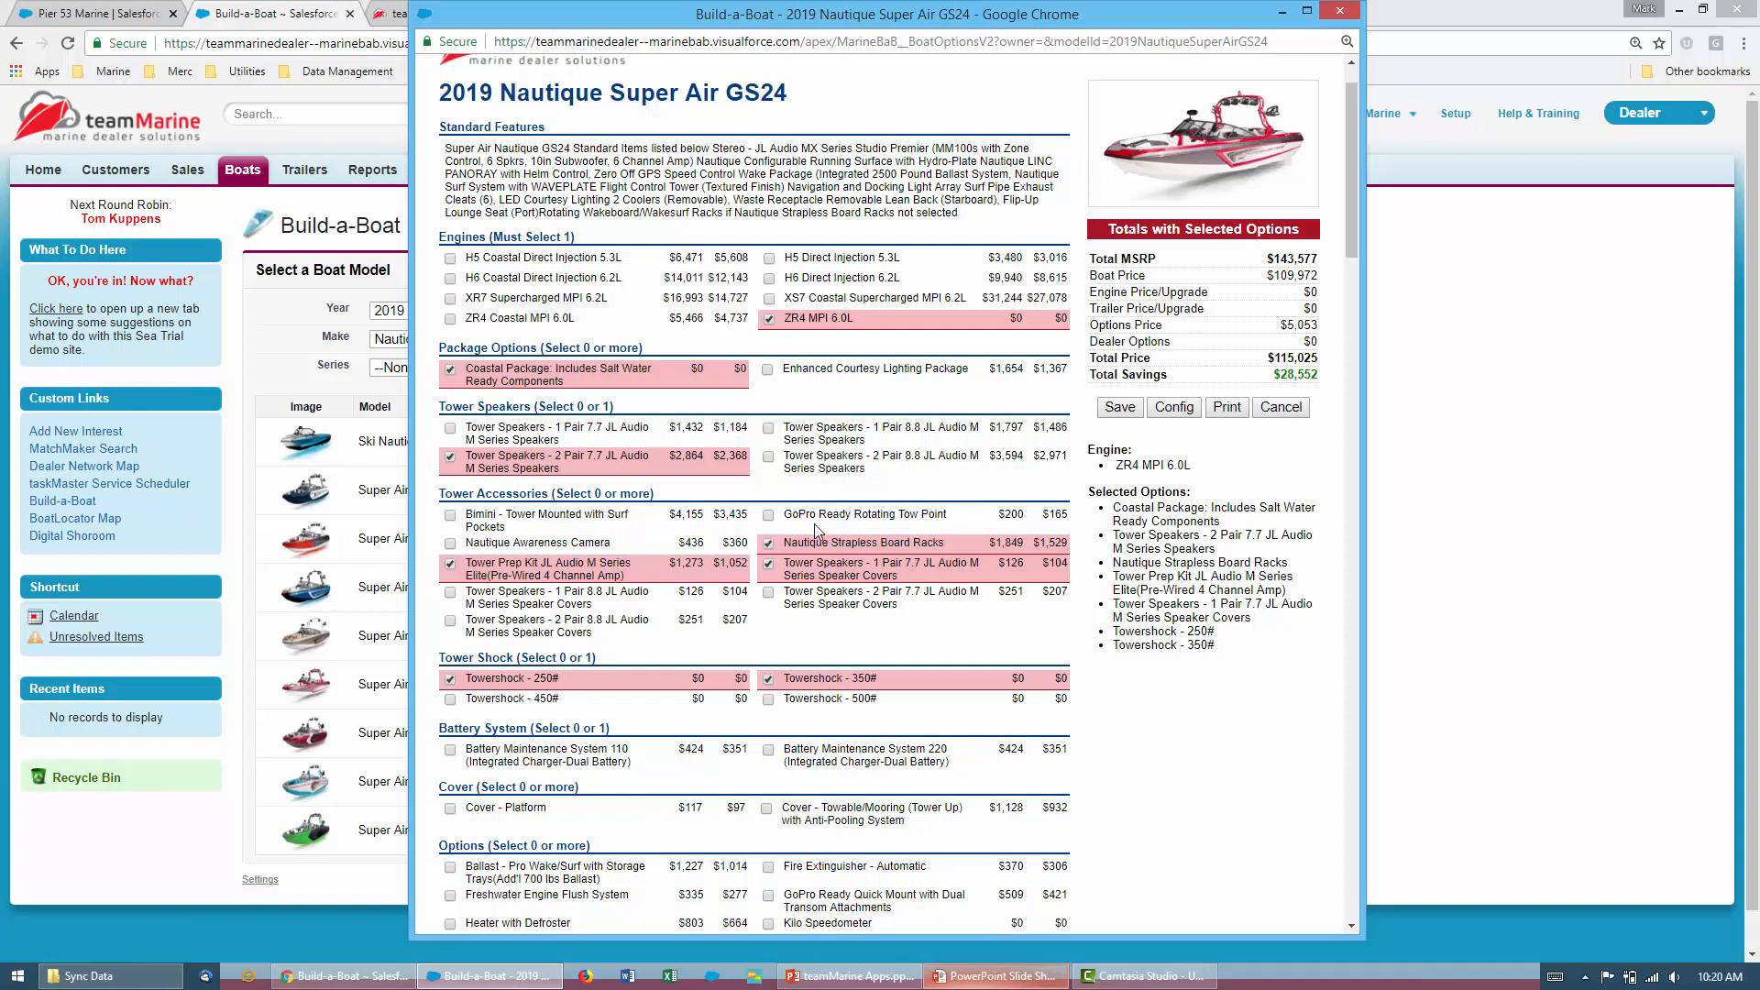
# Preview the printout of the configured boat and leave it without printing
pyautogui.click(1229, 407)
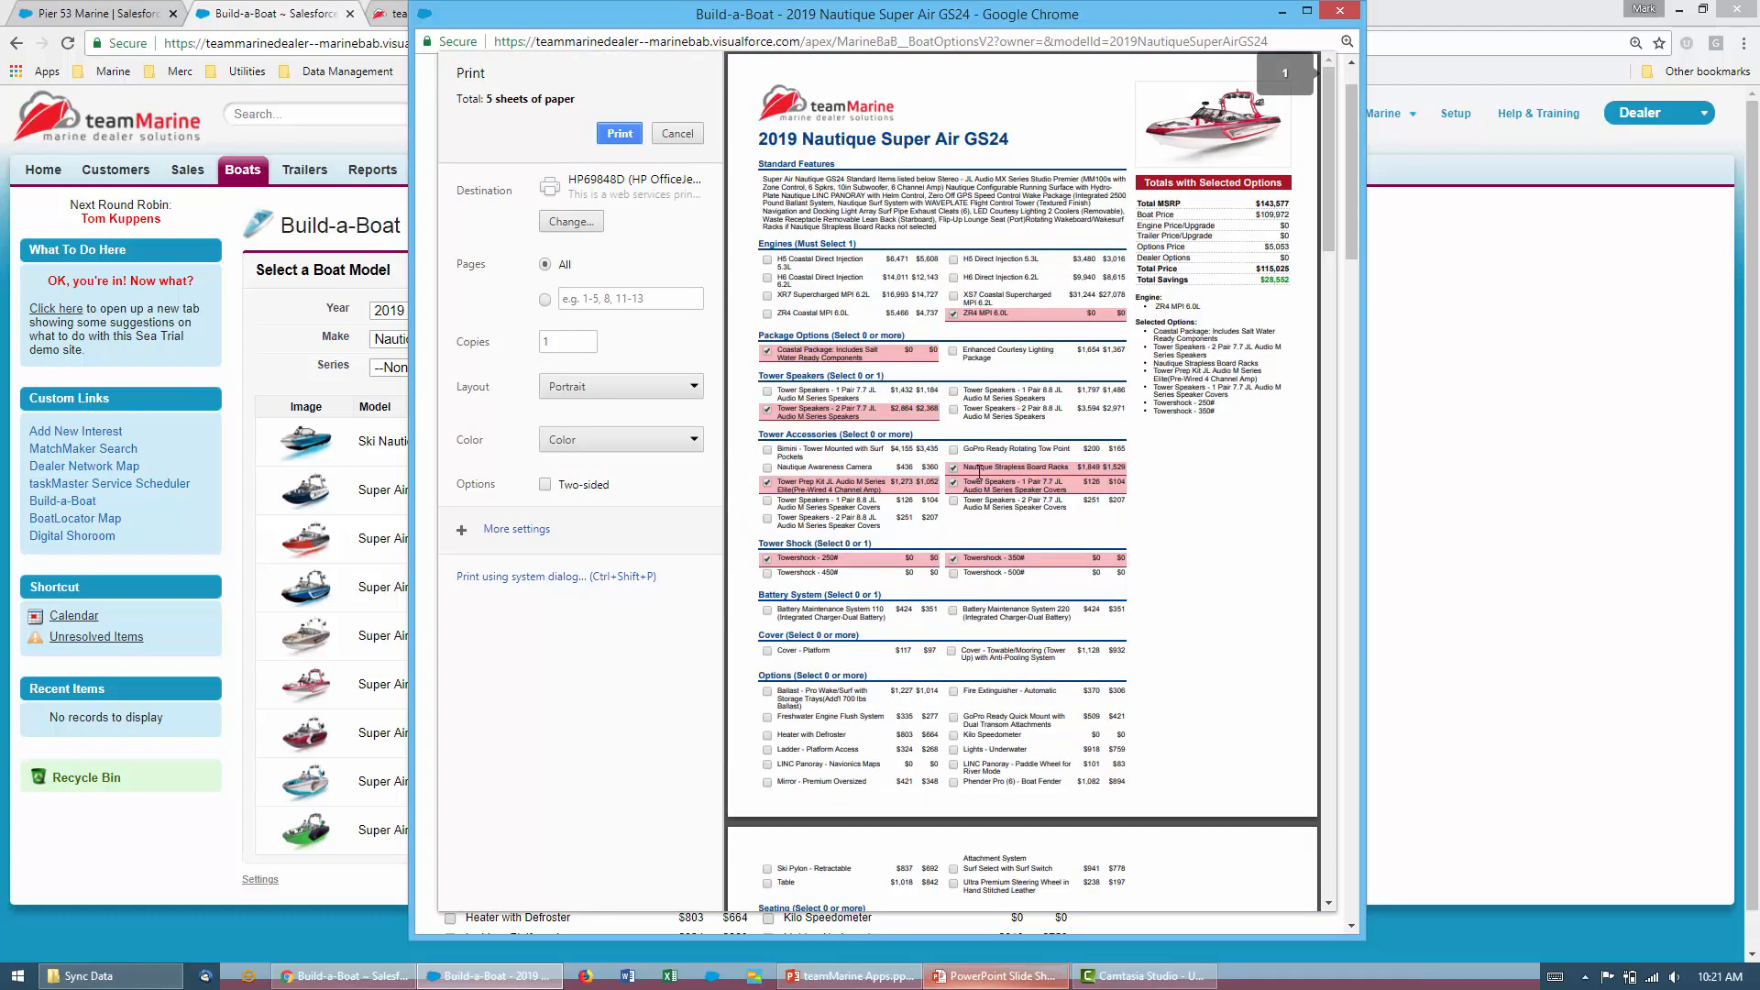
pyautogui.moveTo(1330, 217); pyautogui.dragTo(1309, 169)
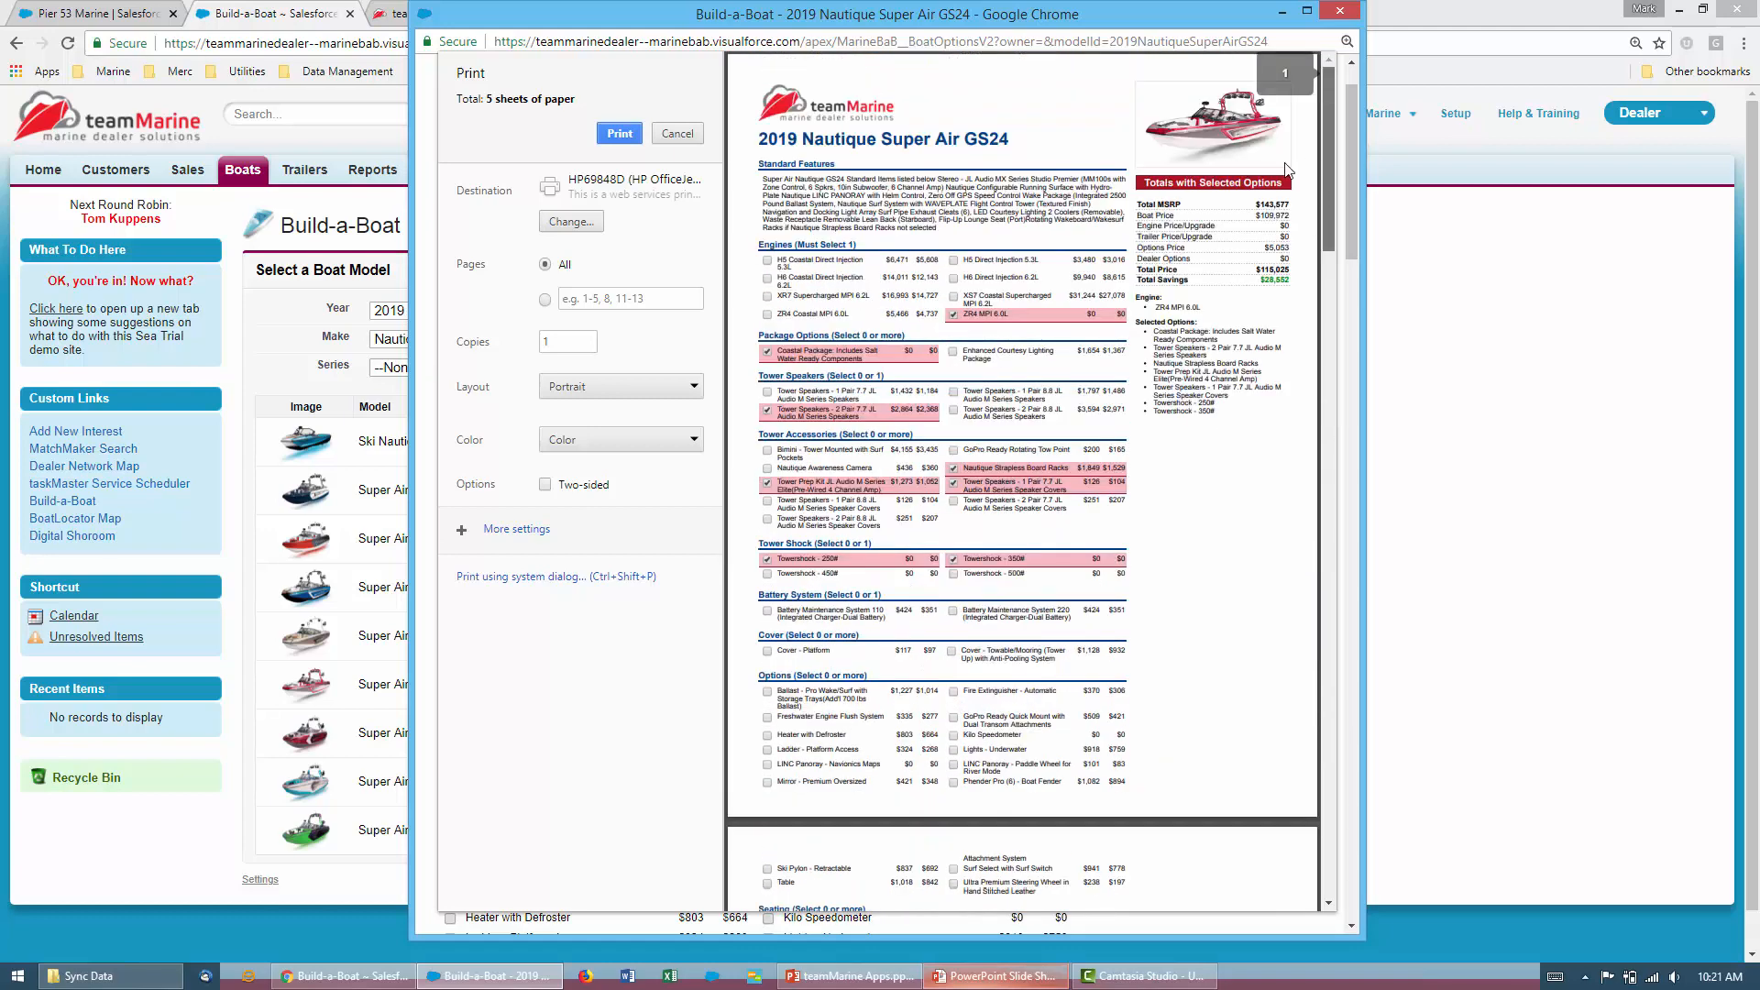
pyautogui.click(678, 134)
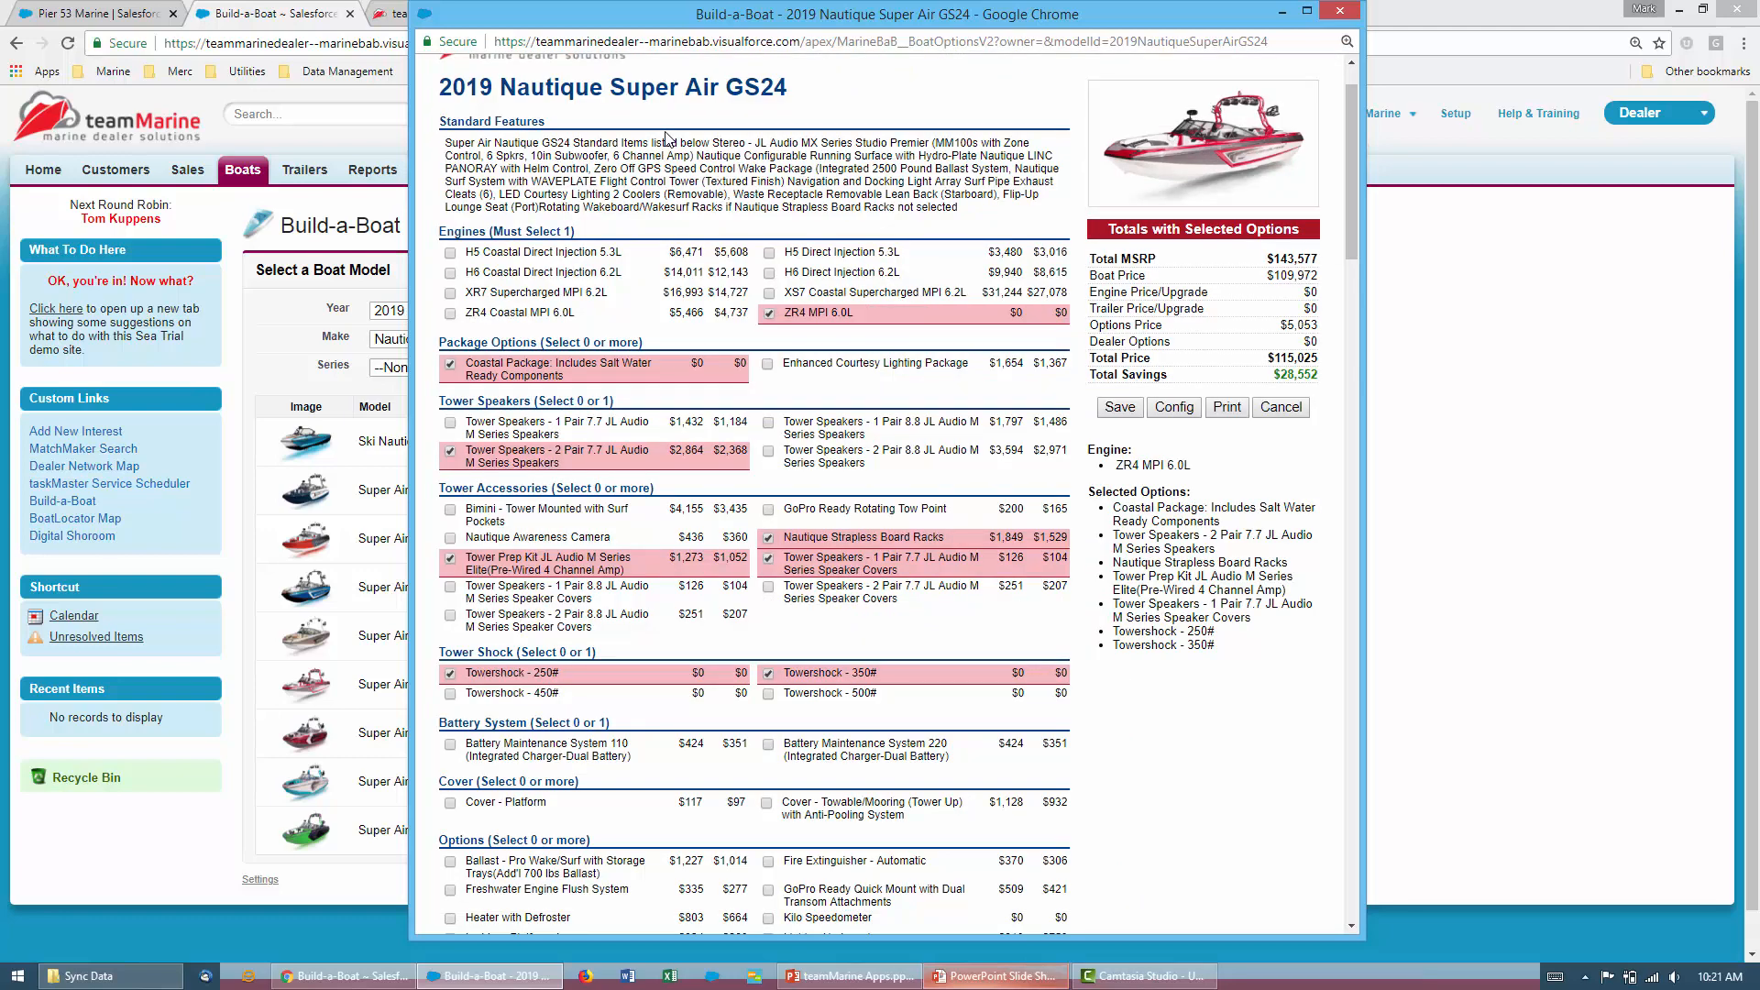
# Save the configured Nautique Super Air GS24 as a boat record
pyautogui.click(1119, 407)
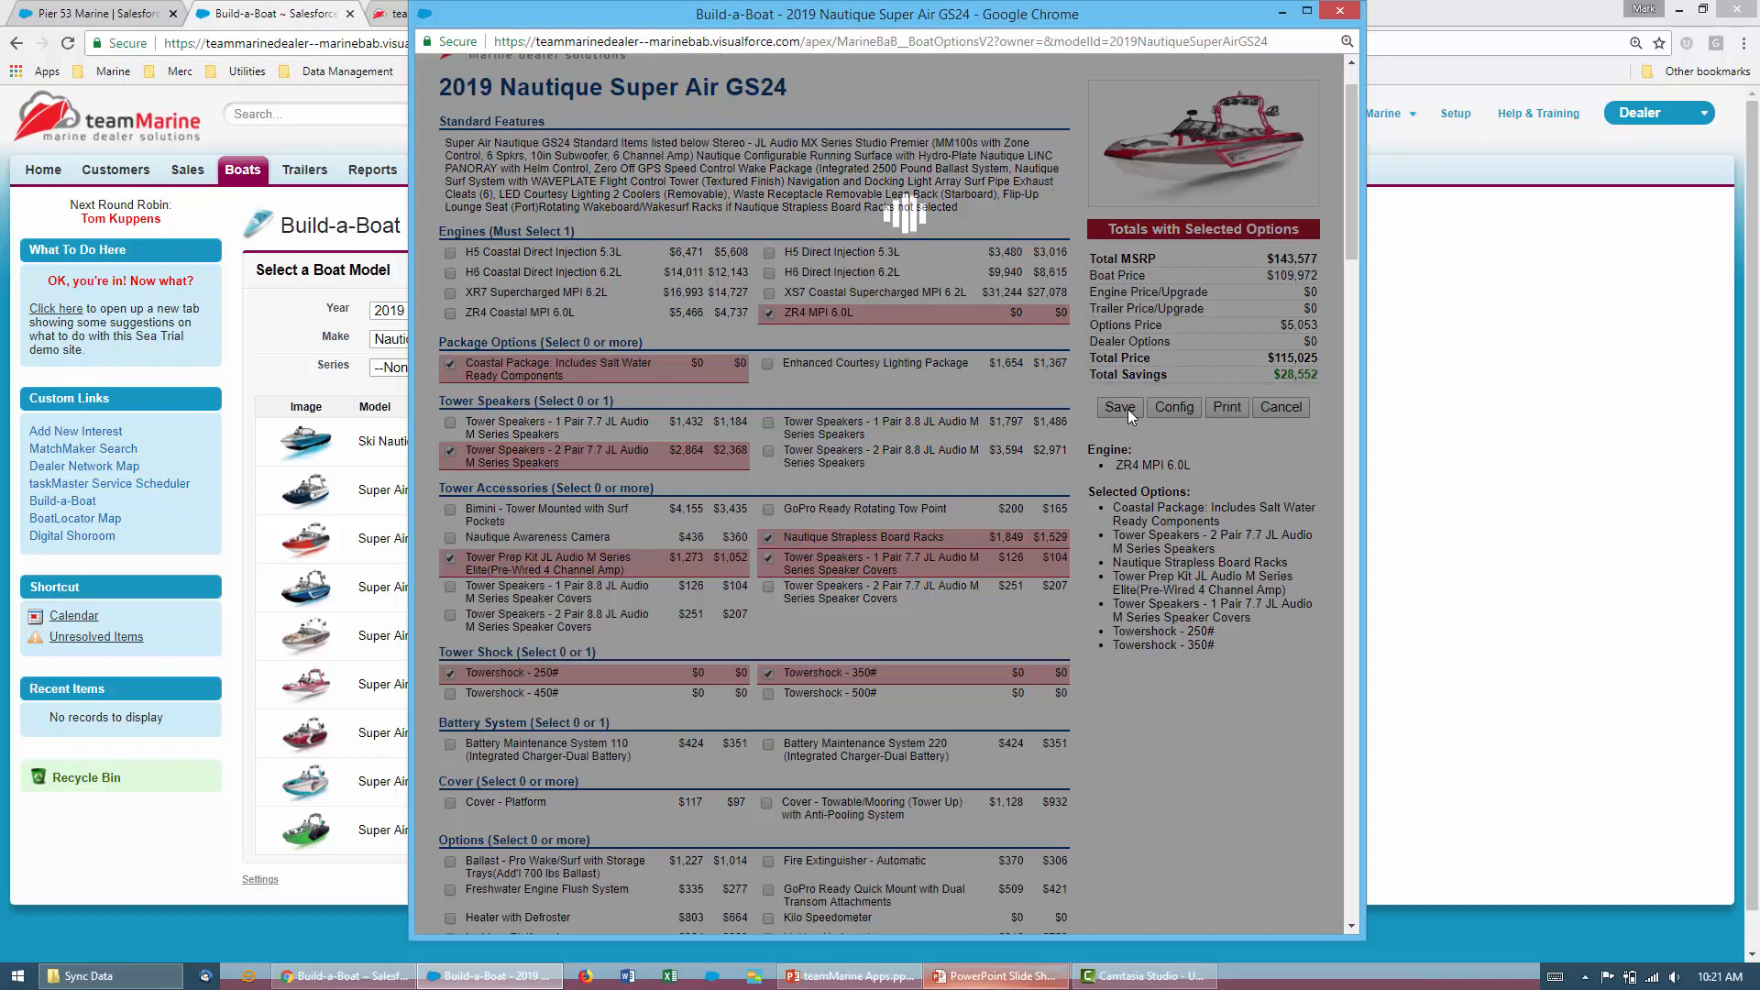
pyautogui.click(1119, 407)
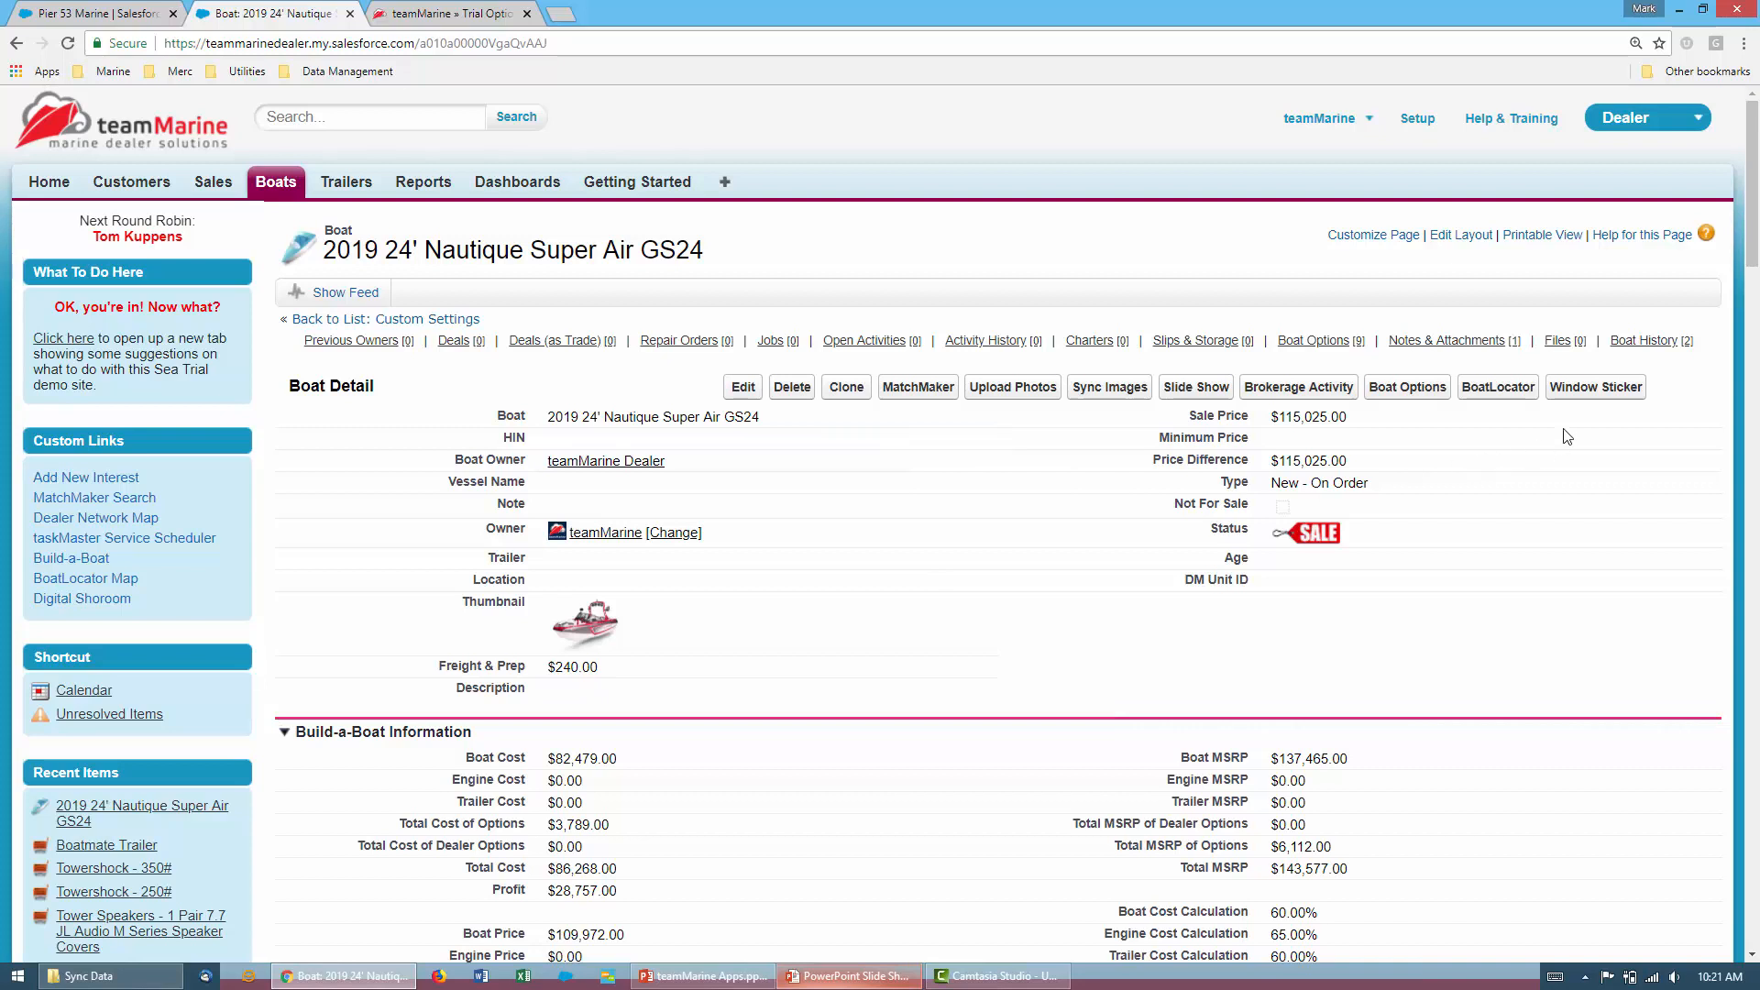
# Review the boat's window sticker, including its options and pricing information, and close it
pyautogui.click(1598, 389)
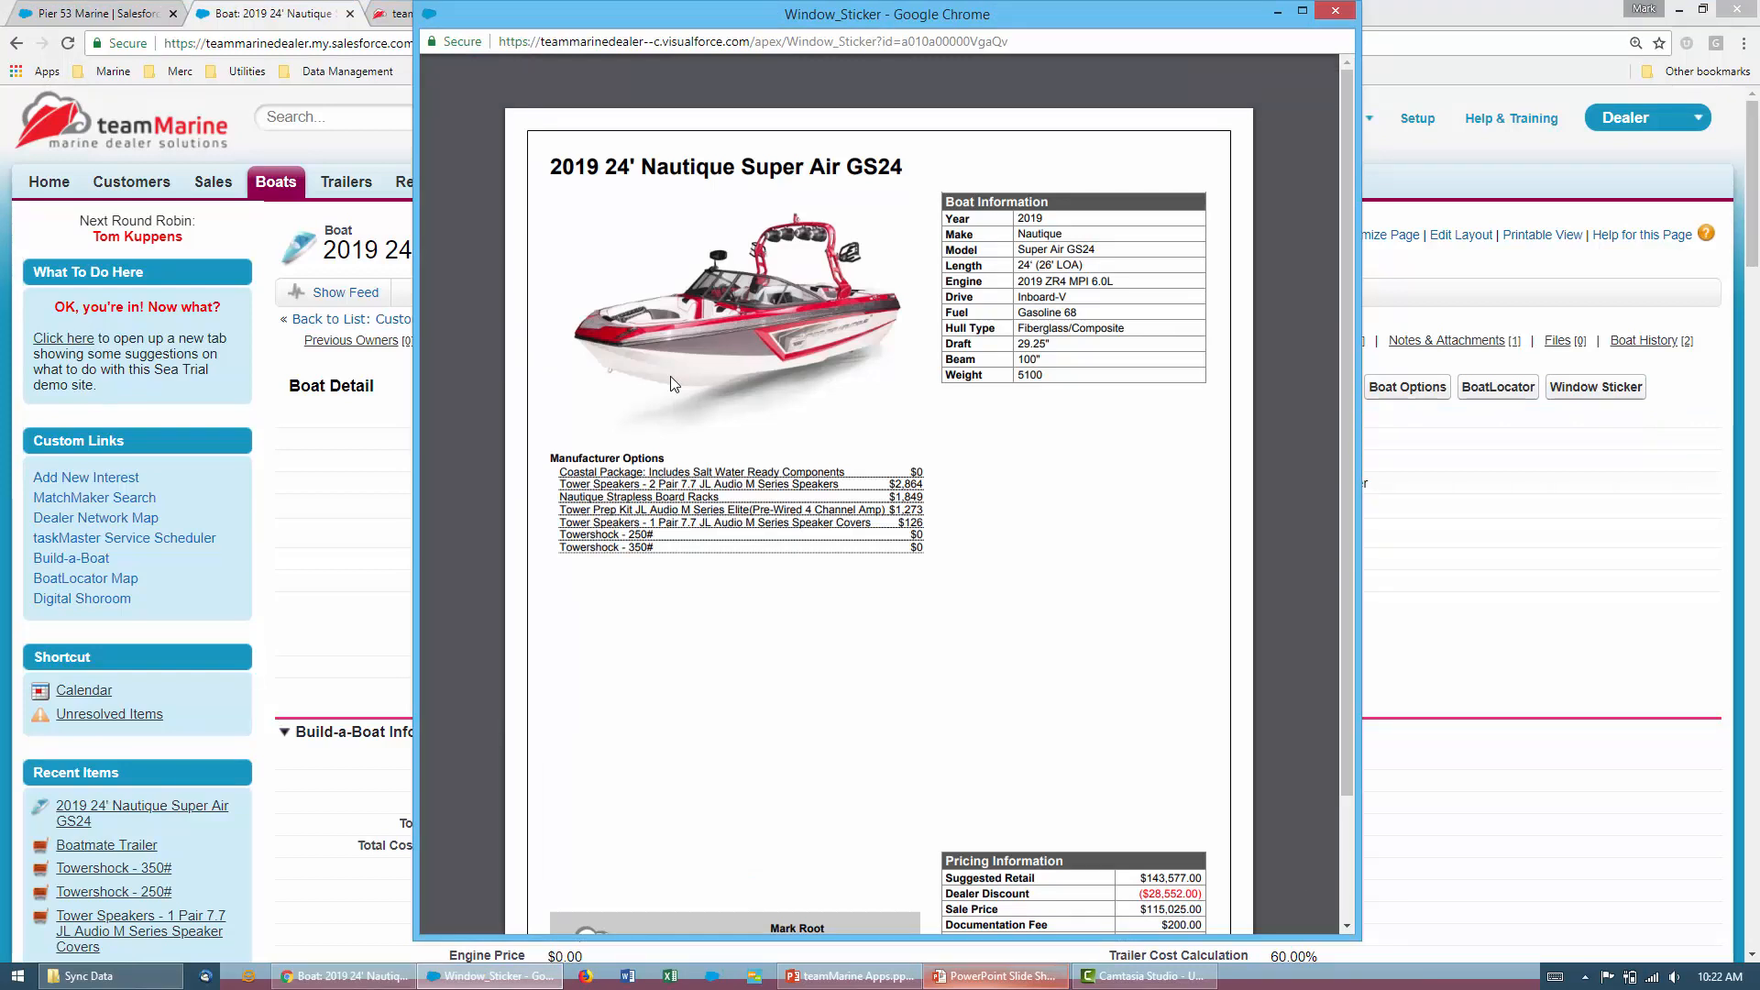
pyautogui.scroll(-2, 985, 481)
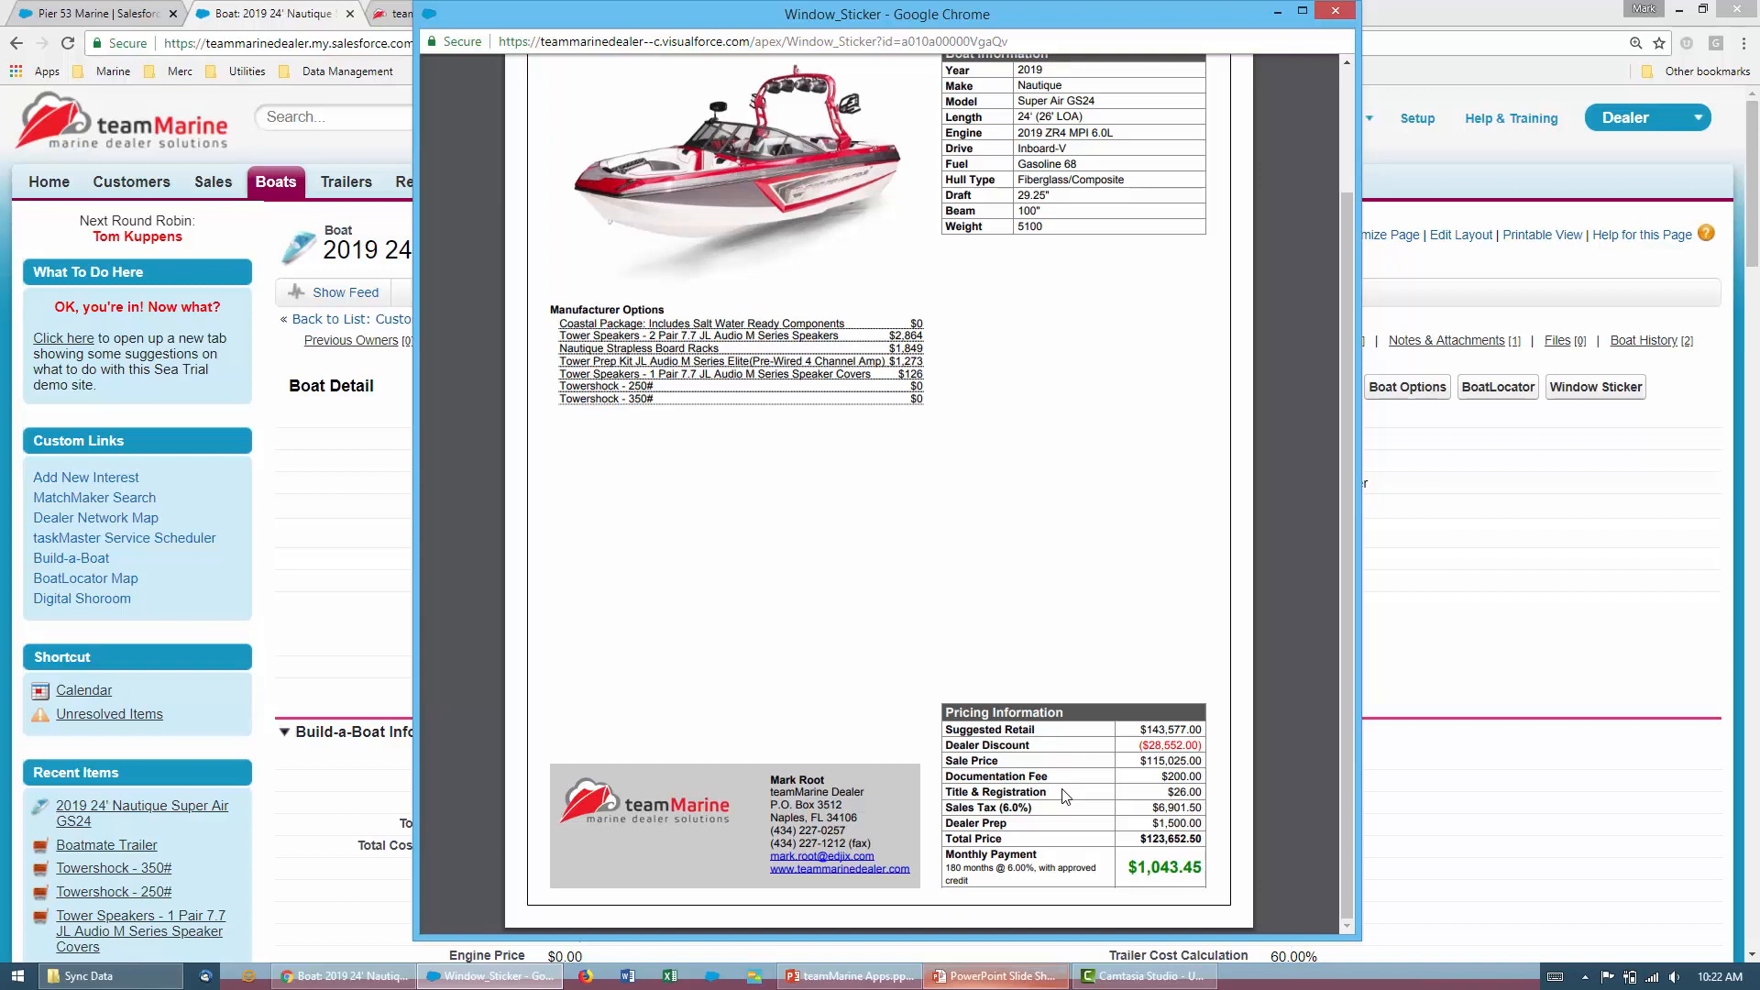
pyautogui.scroll(2, 1036, 660)
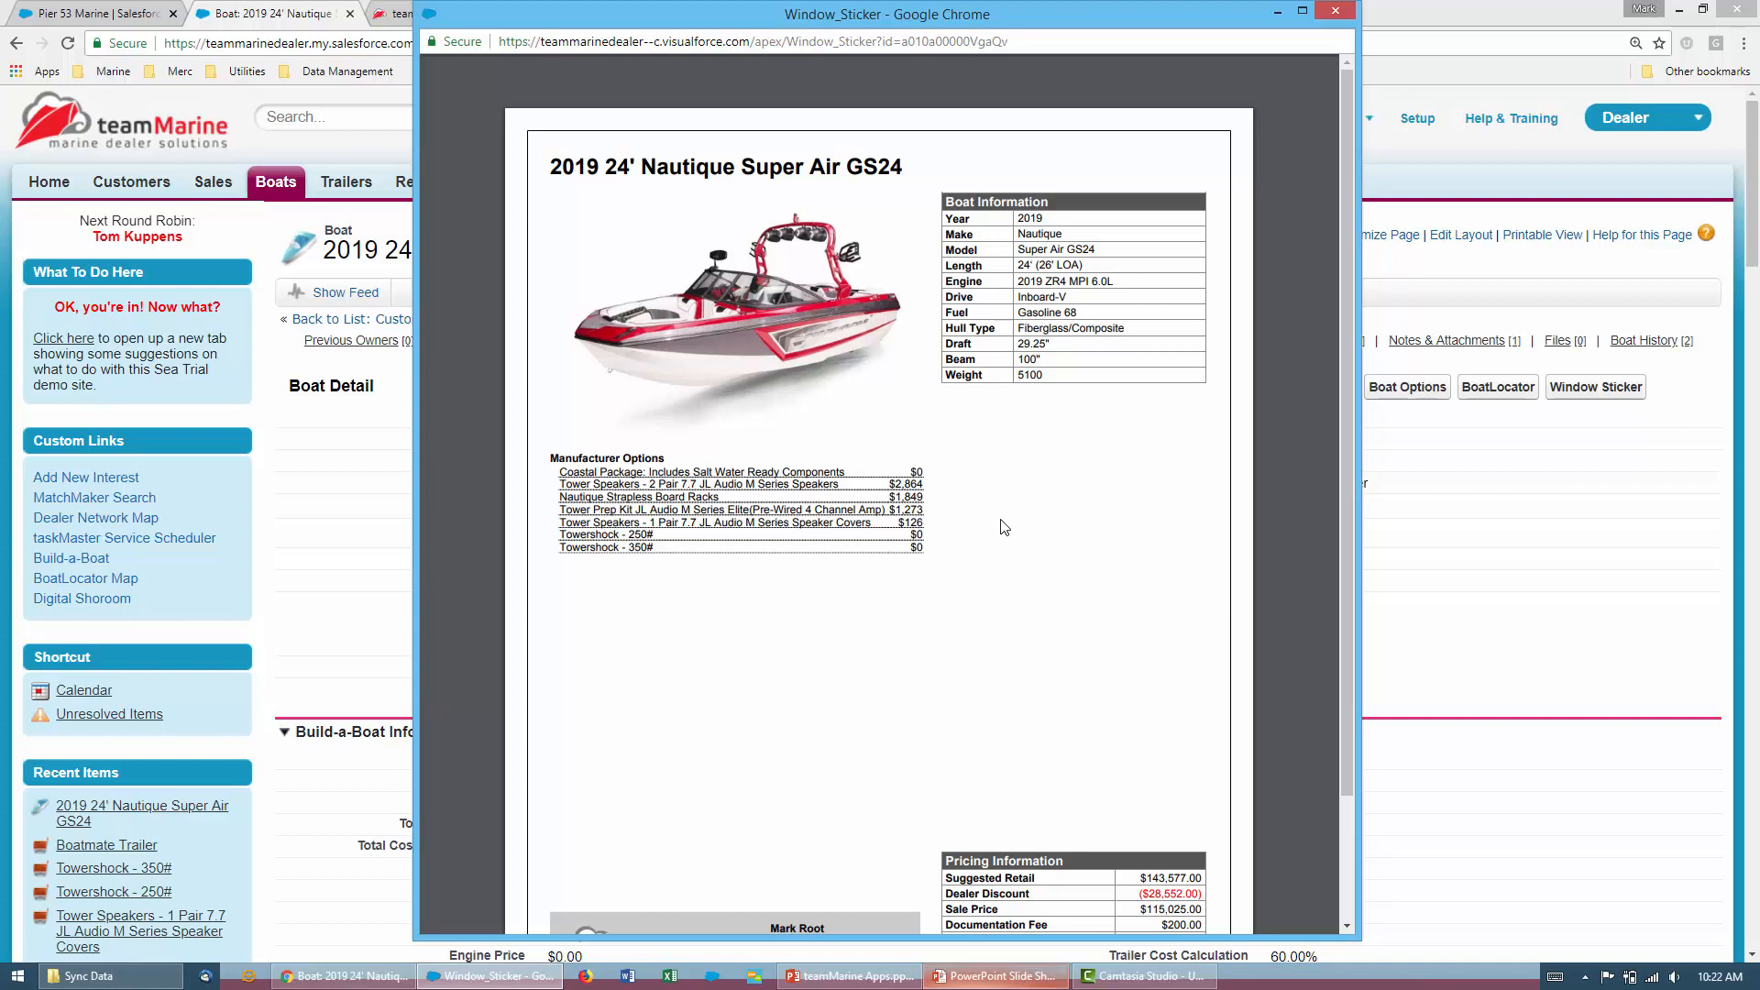
pyautogui.click(1337, 11)
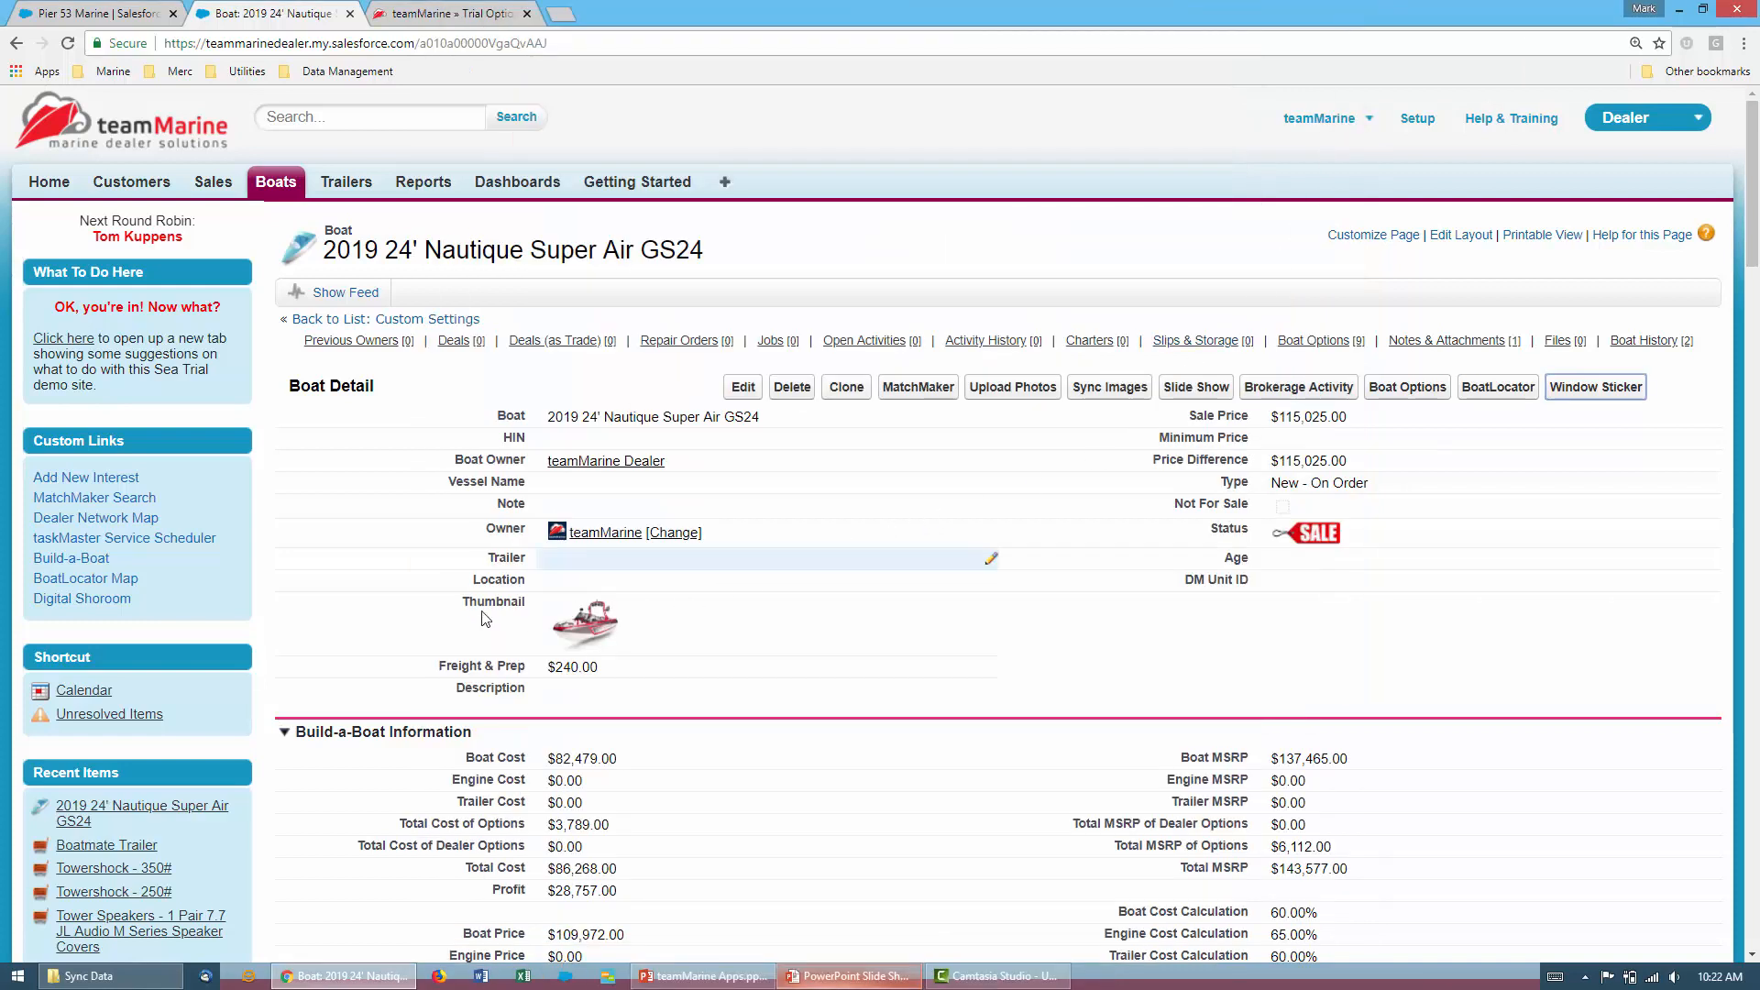
# Start a new interest and select the existing customer by searching for the last name
pyautogui.click(112, 479)
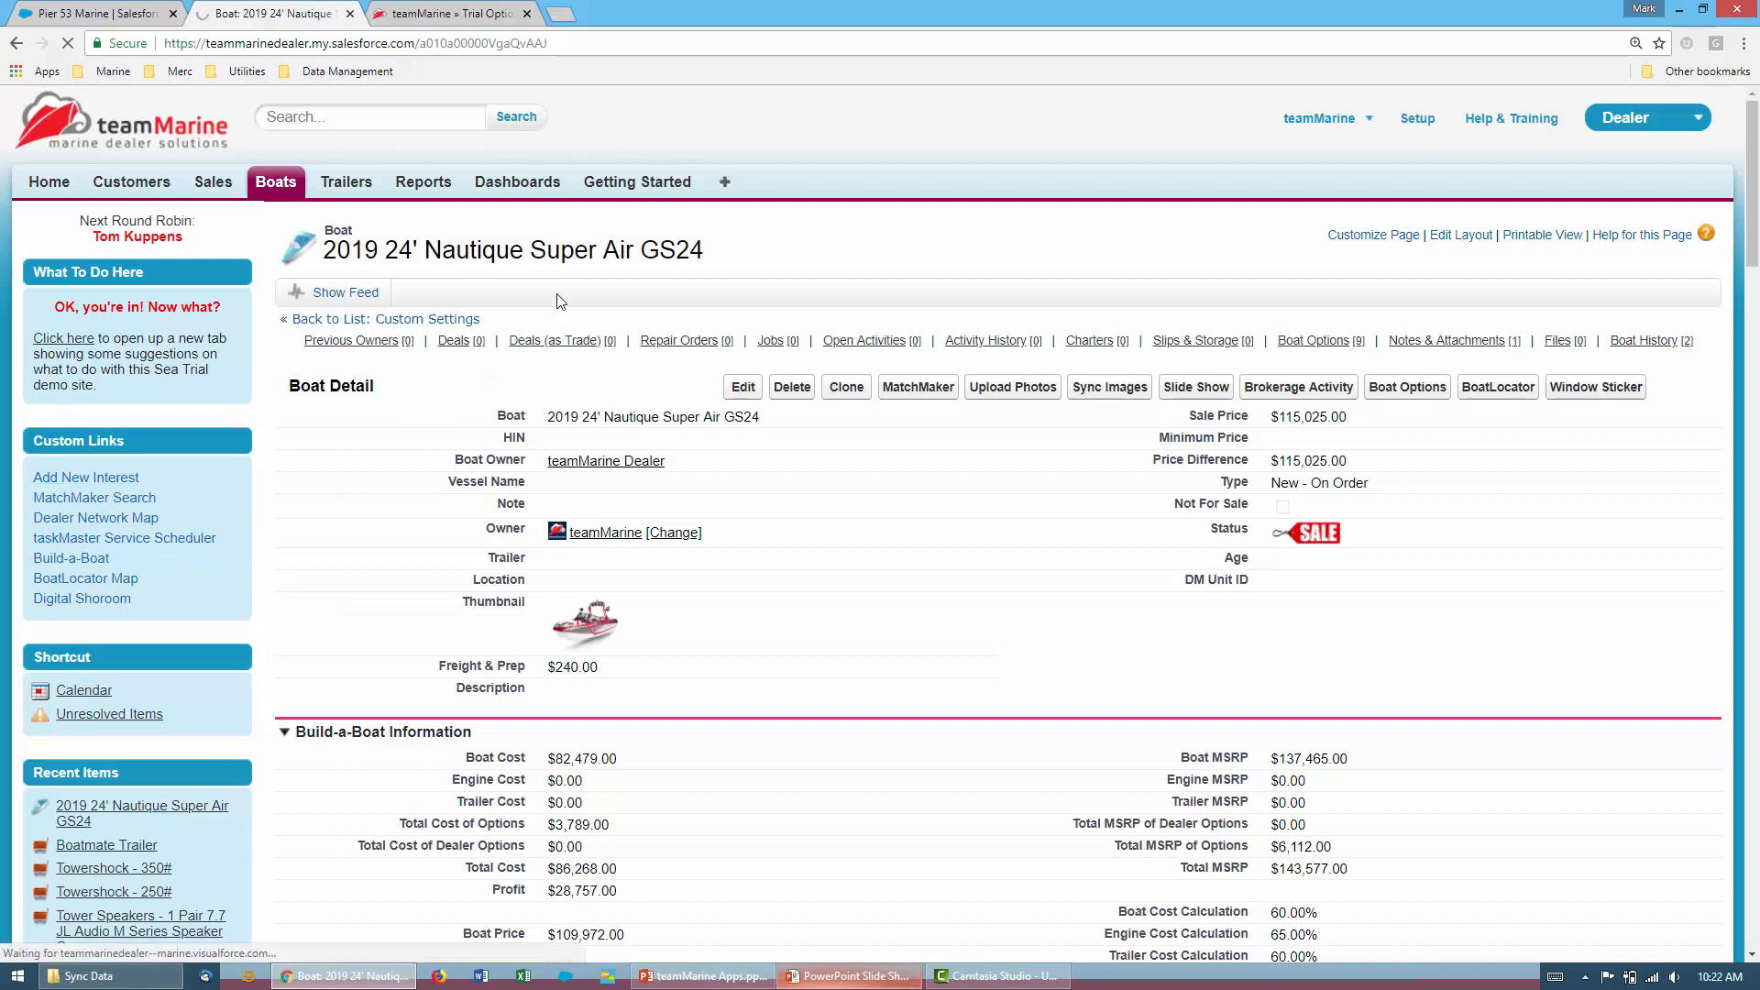
pyautogui.write('root')
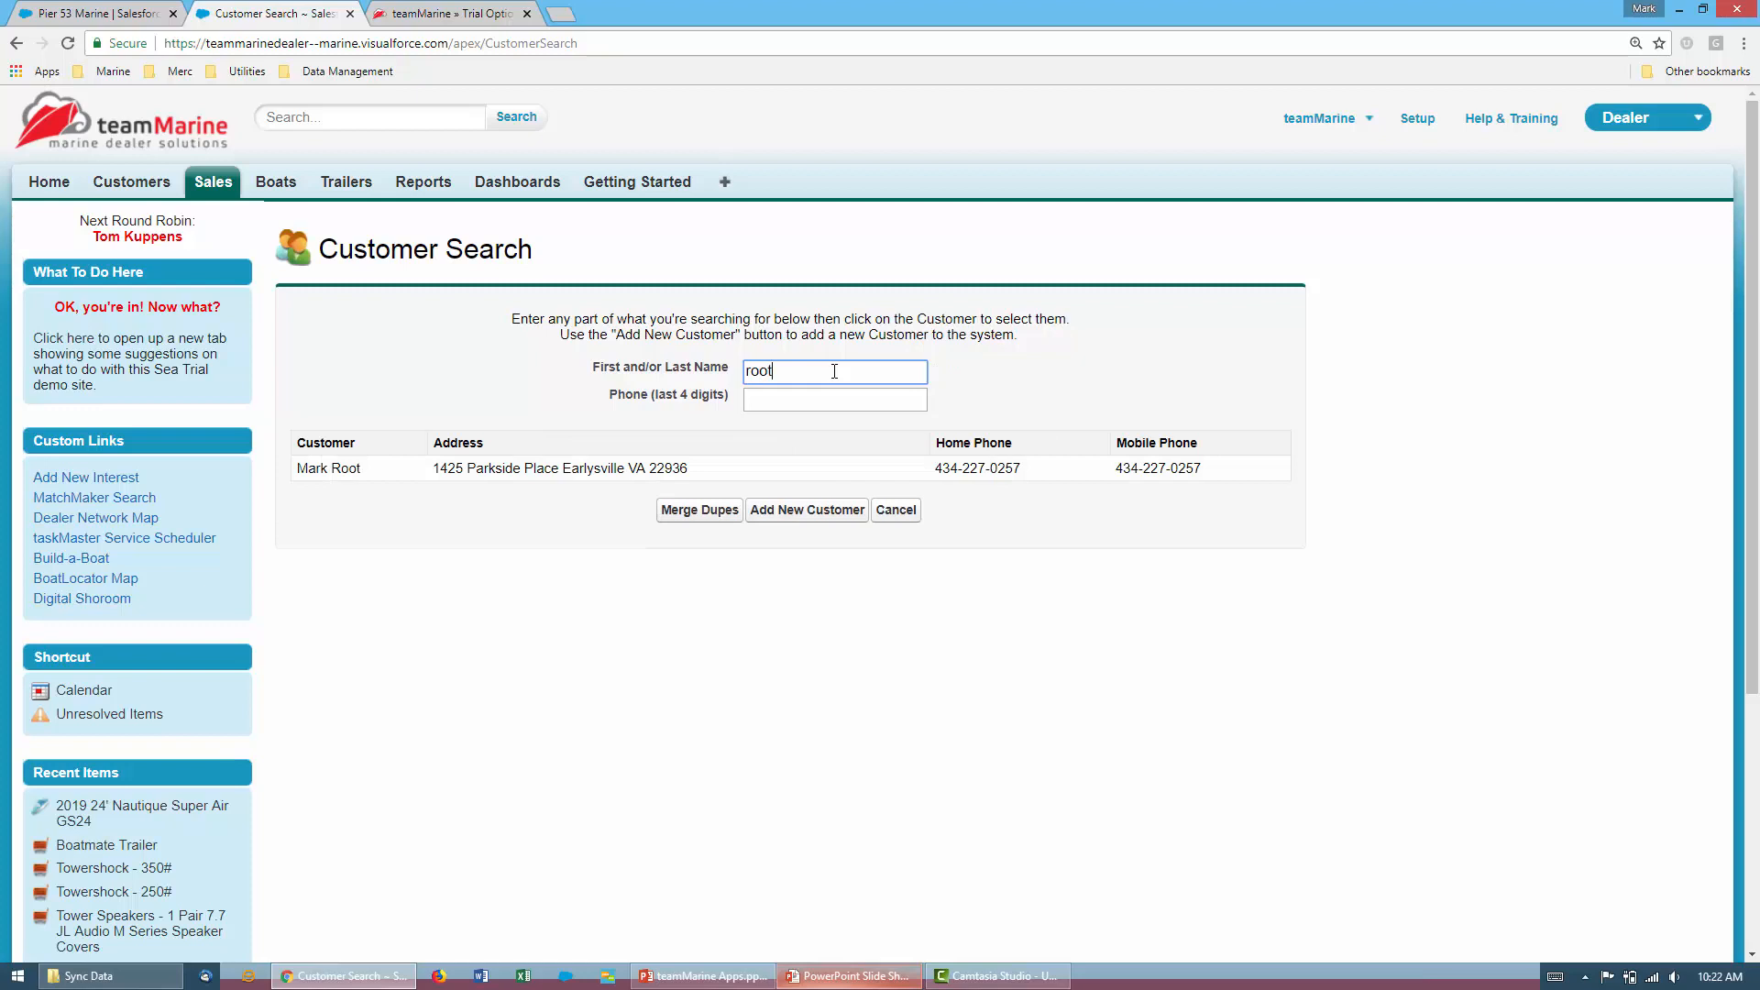
pyautogui.click(657, 472)
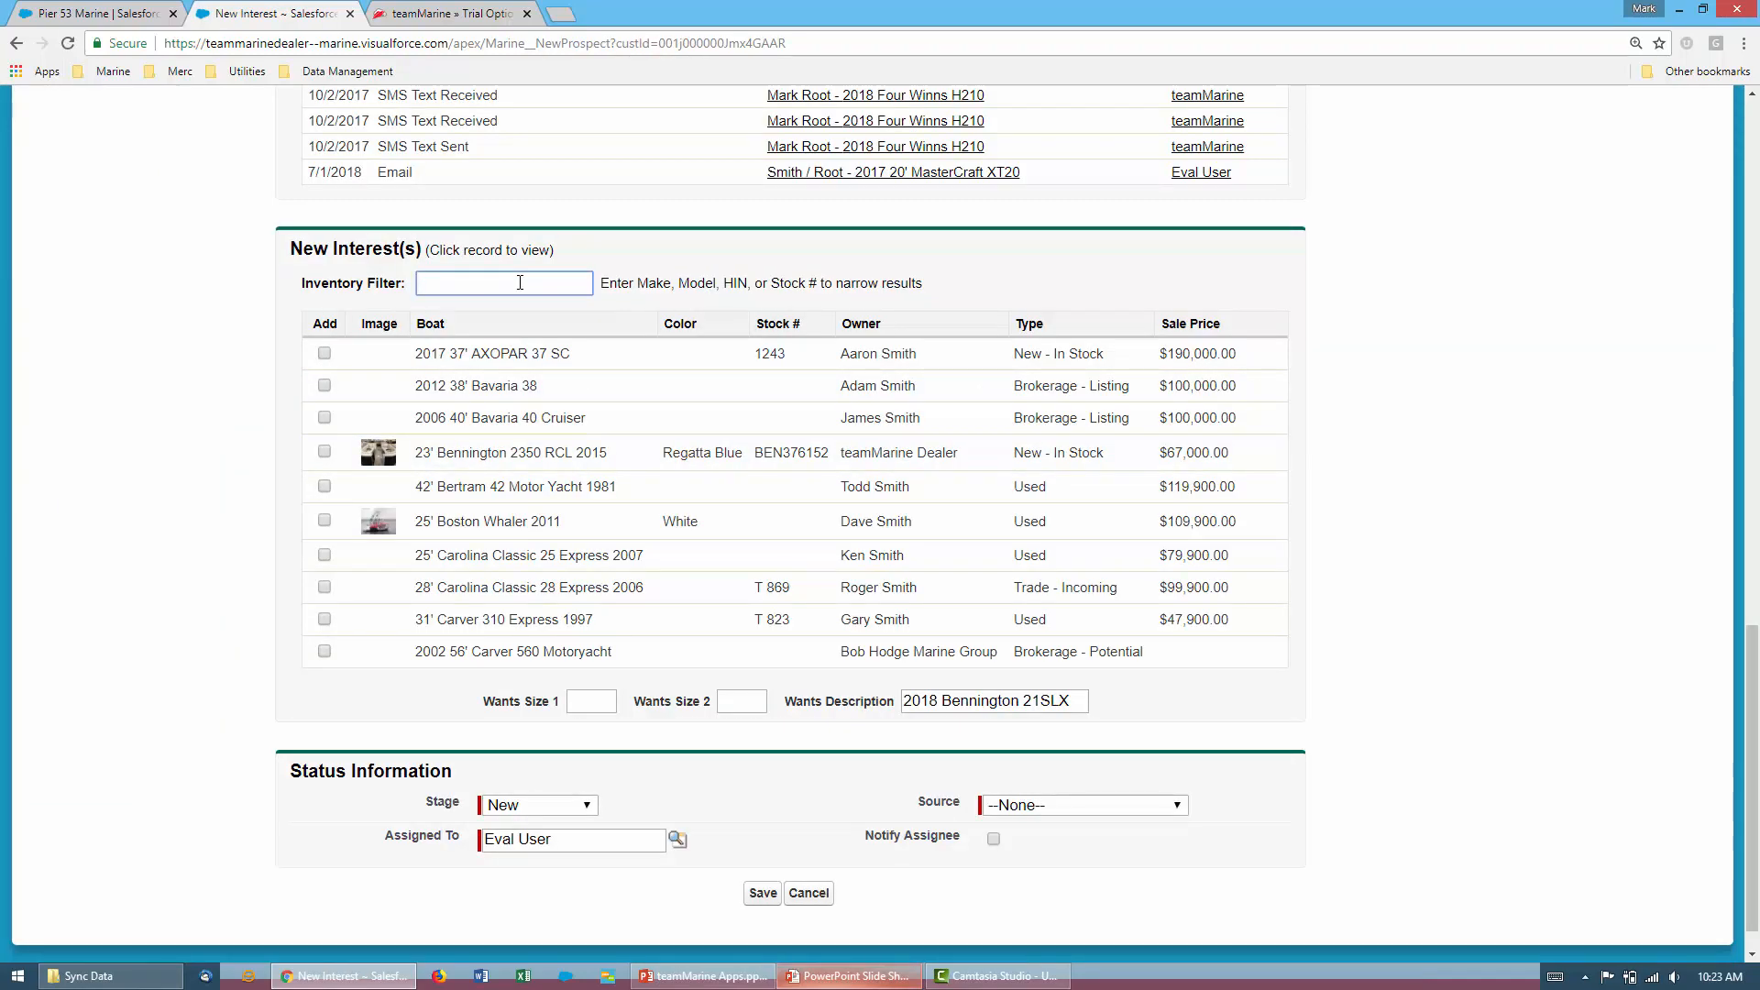
# Filter the inventory by gs24 and add the 2019 24' Nautique Super Air GS24 to the new interest
pyautogui.write('gs24')
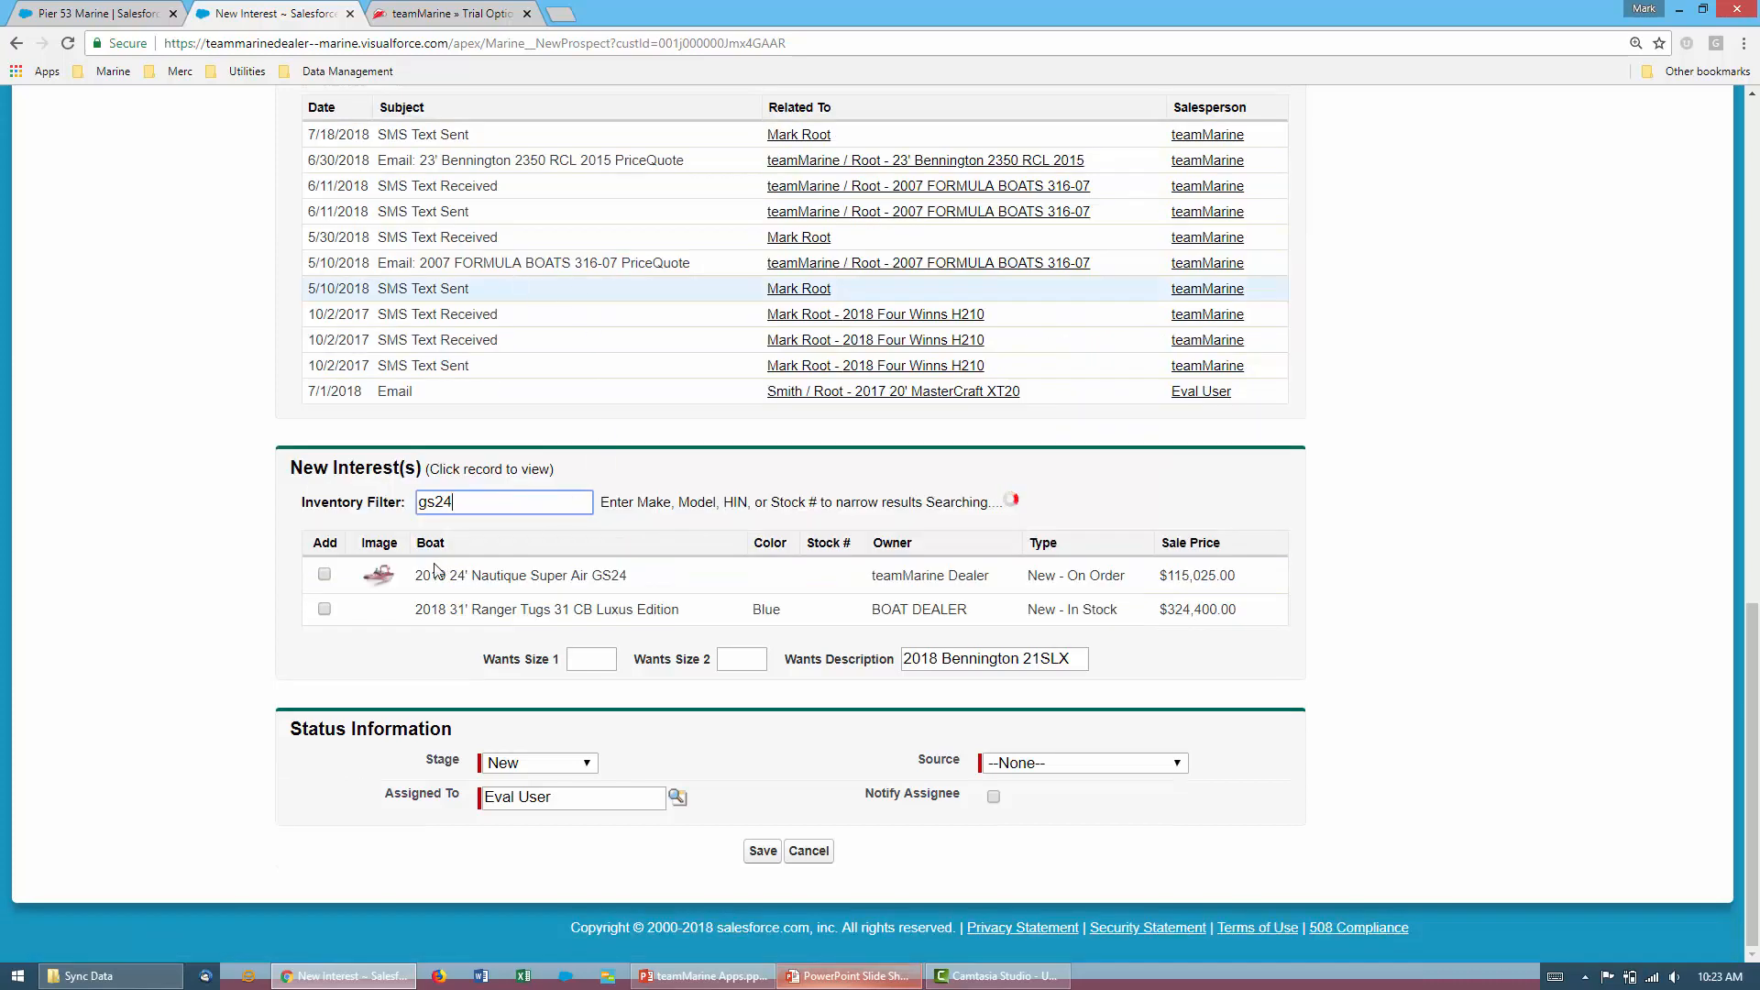
pyautogui.moveTo(382, 613)
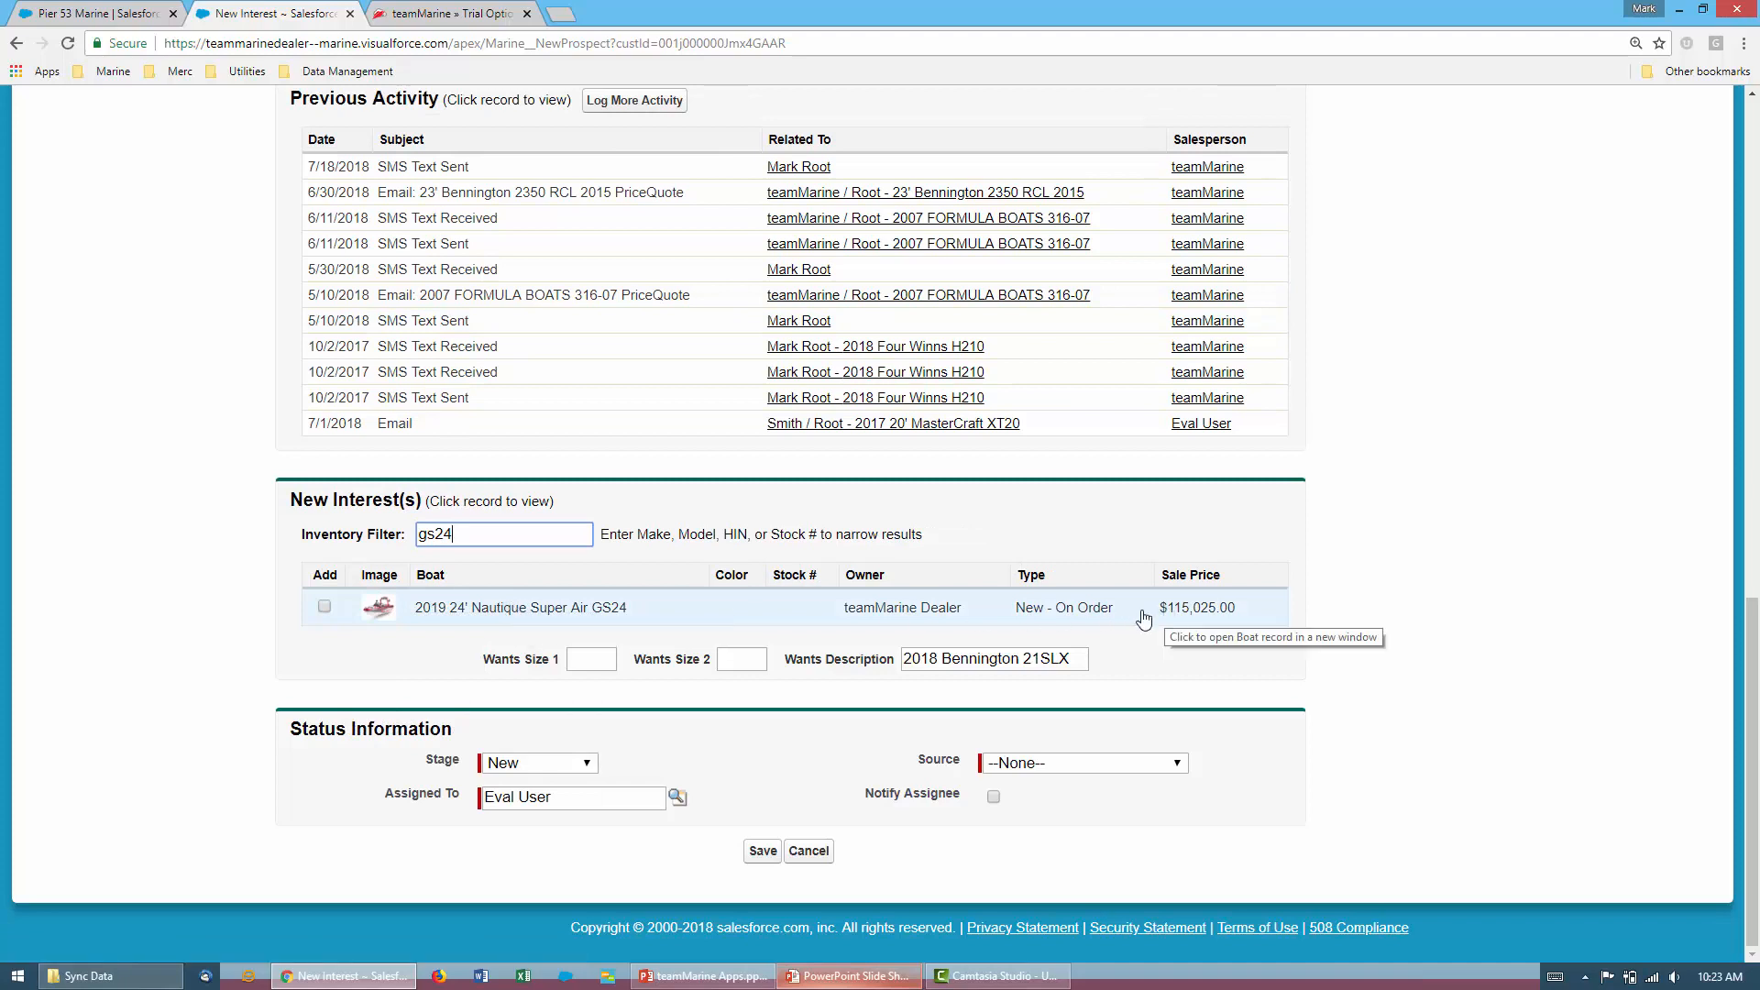
pyautogui.click(325, 606)
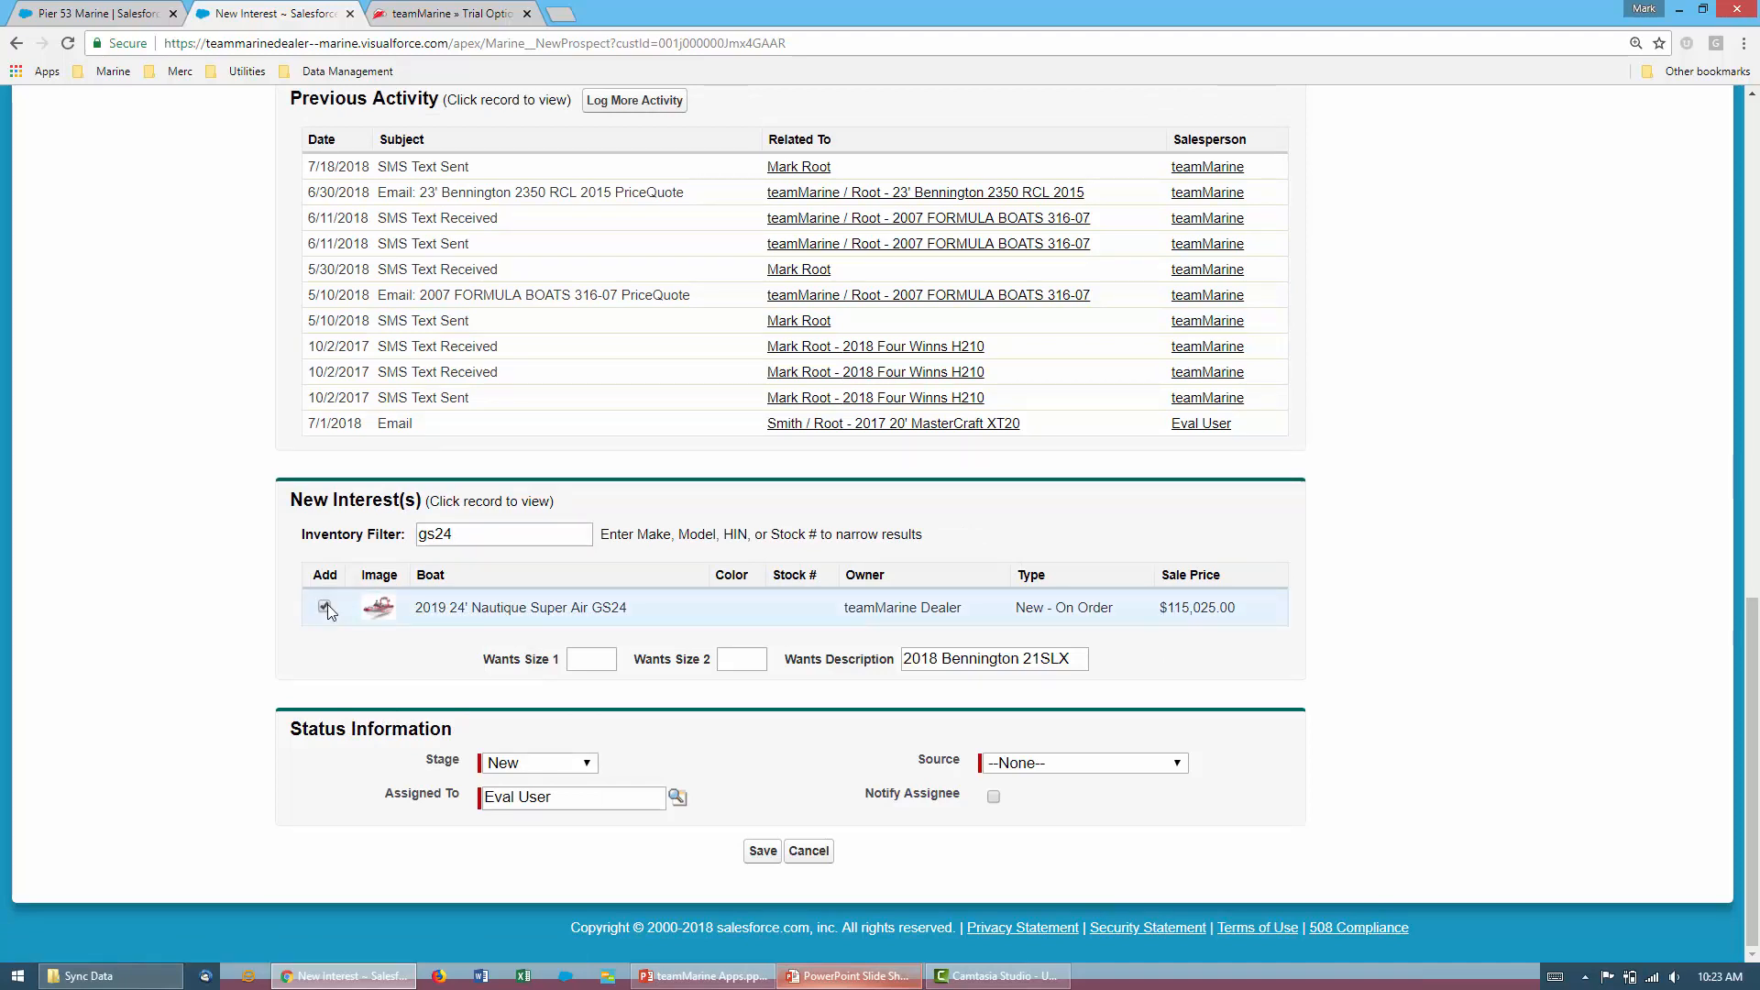
# Set the interest's stage to Price Quote and its source to Walk-in, and save the sales record
pyautogui.click(574, 770)
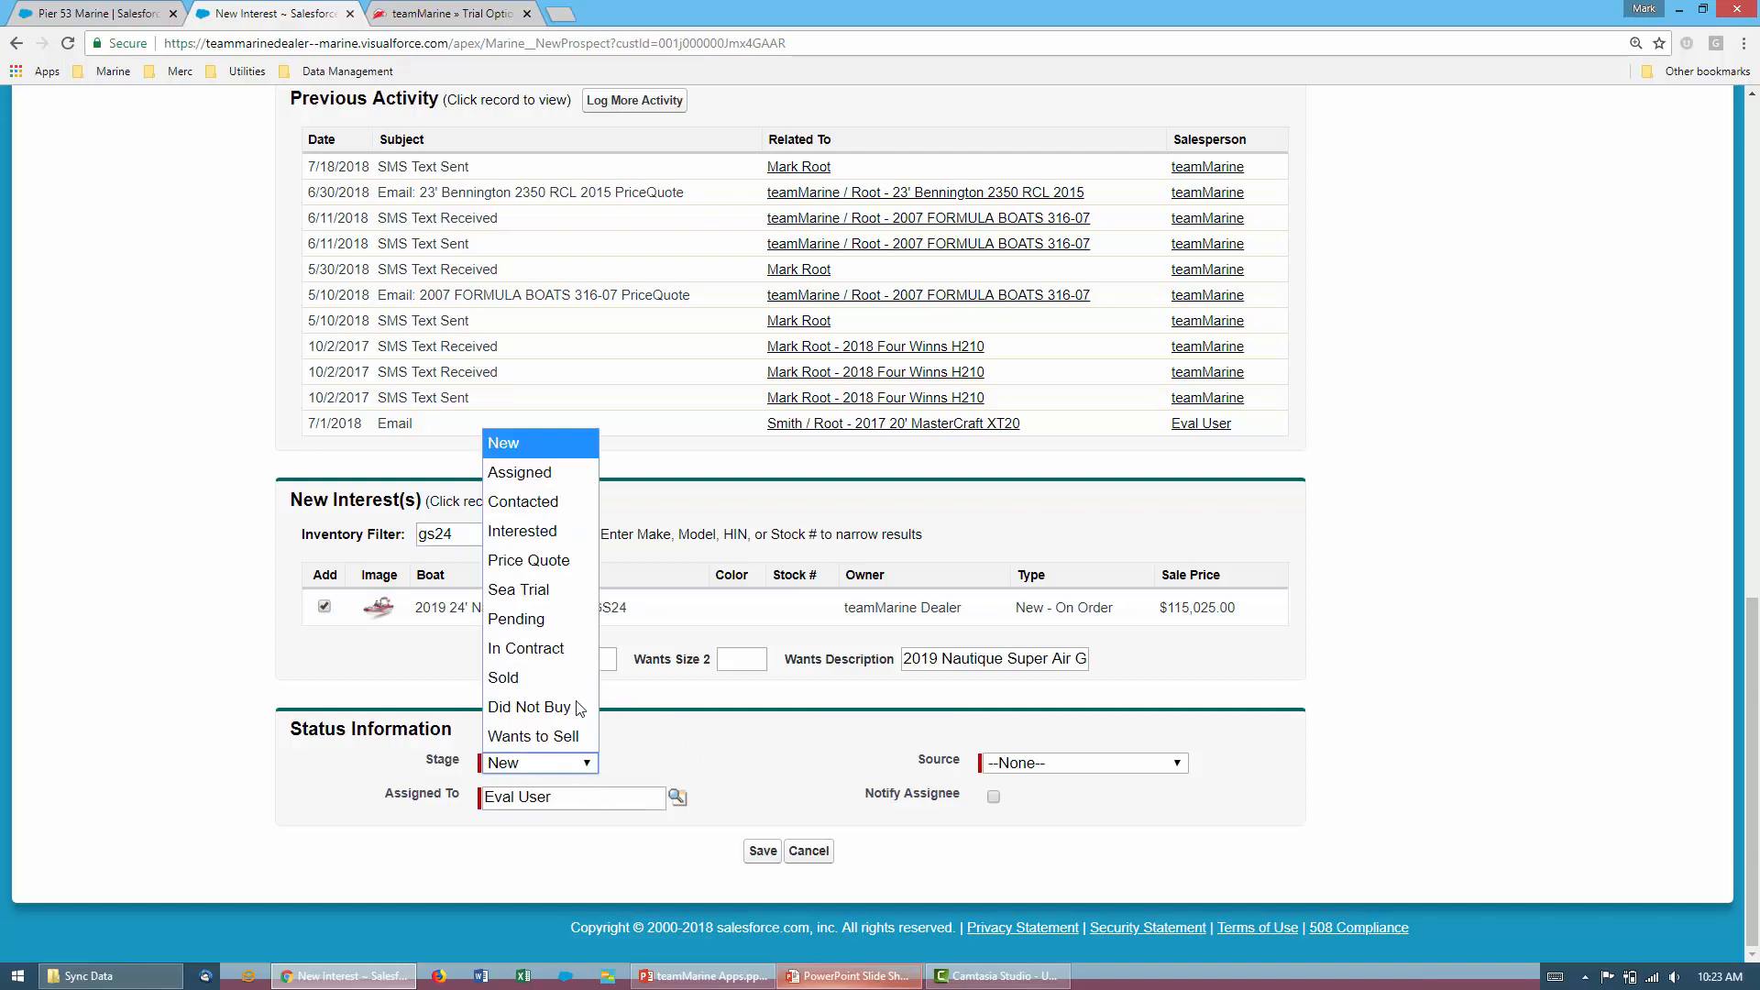
pyautogui.click(550, 561)
pyautogui.click(1094, 764)
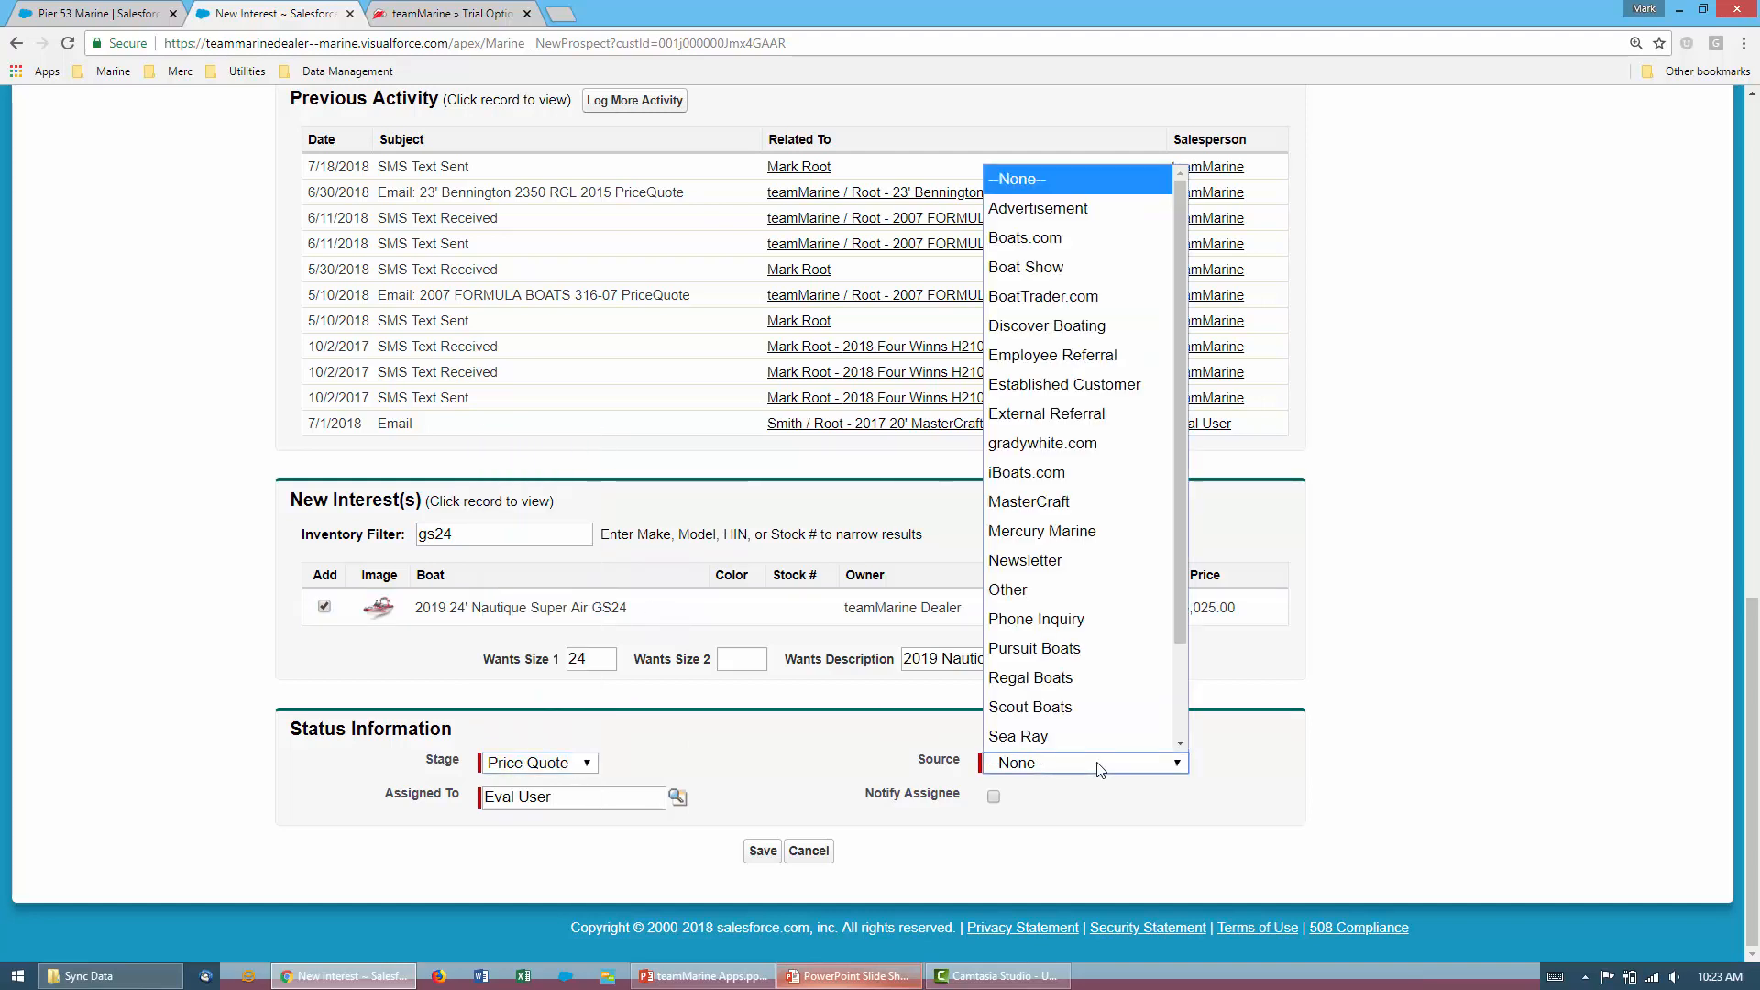
pyautogui.scroll(-2, 1099, 696)
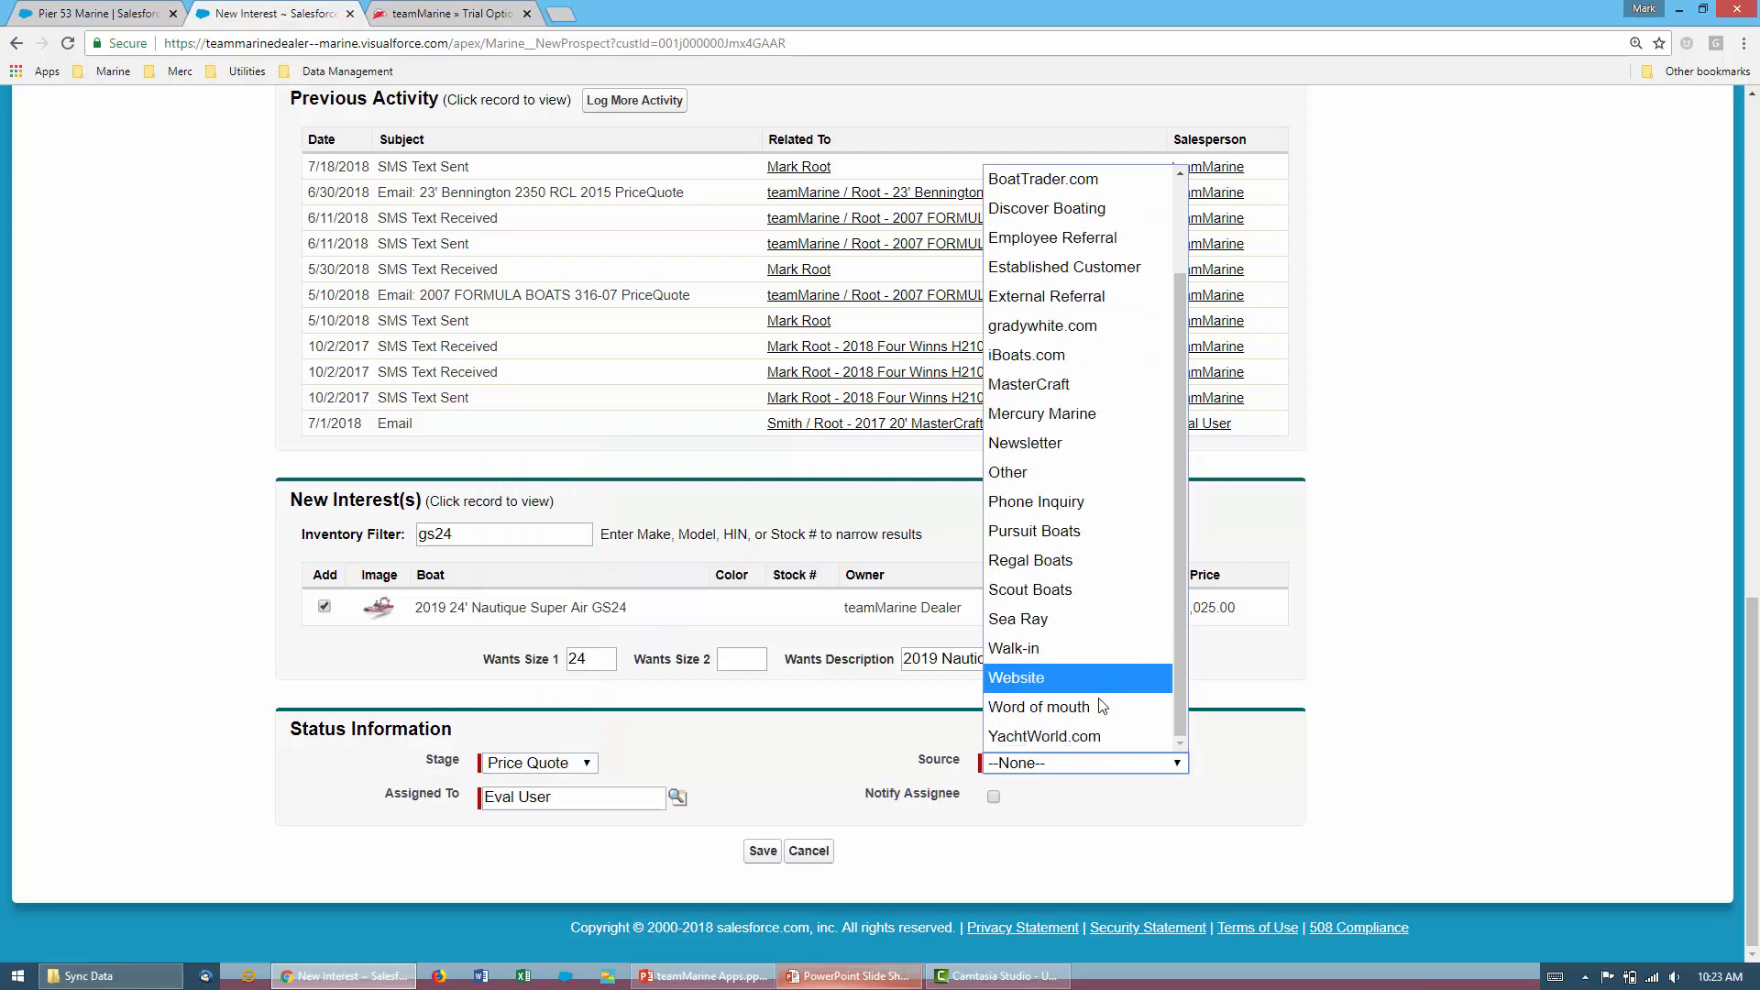
pyautogui.click(1091, 645)
pyautogui.click(766, 855)
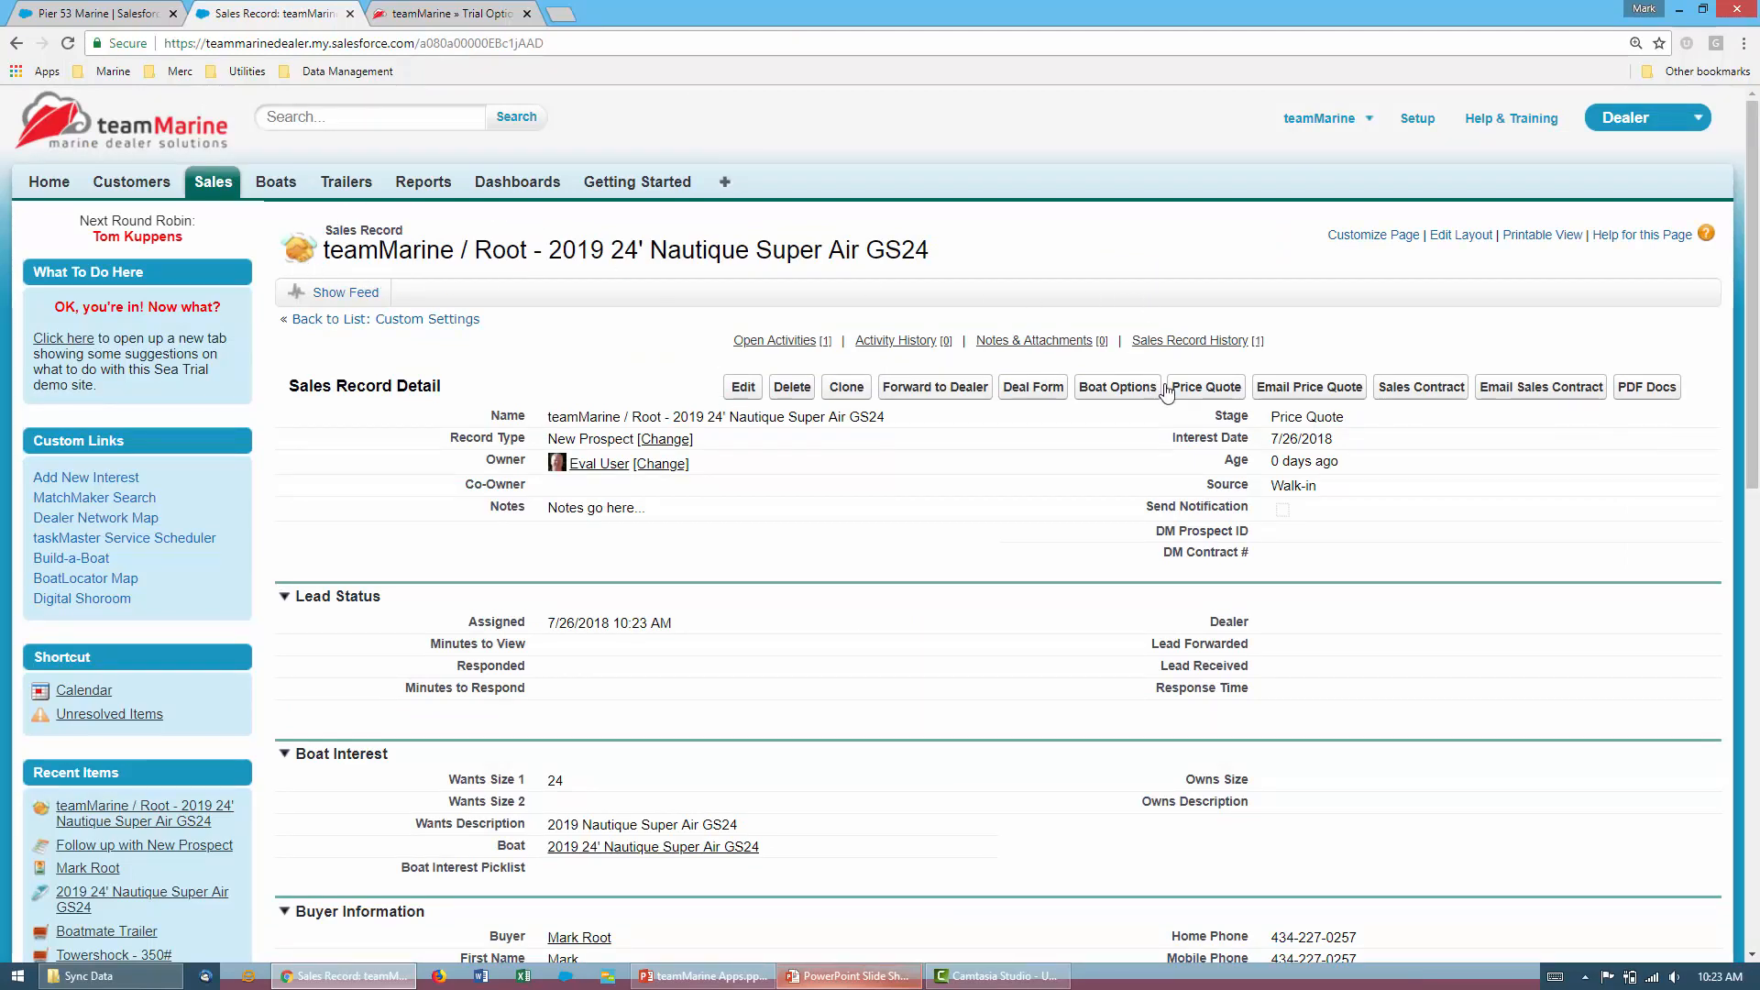
# Review the sales record's price quote, including customer and pricing information, and close it
pyautogui.click(1210, 394)
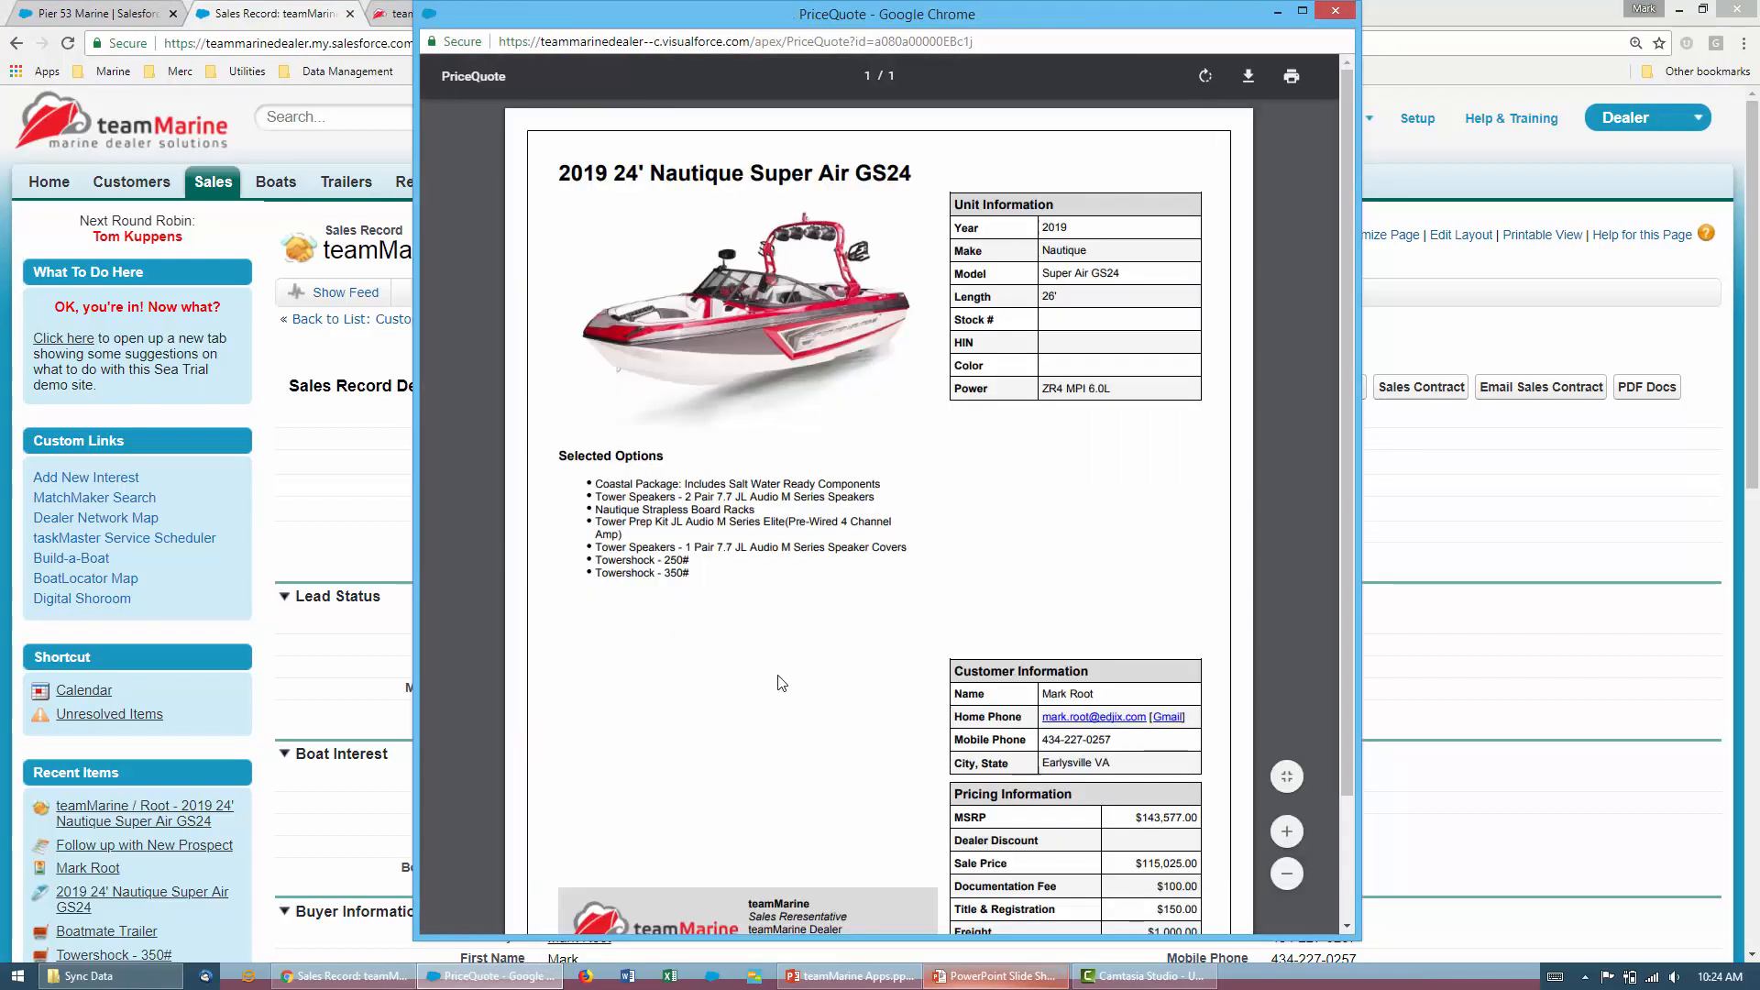
pyautogui.scroll(-3, 782, 683)
pyautogui.scroll(3, 865, 514)
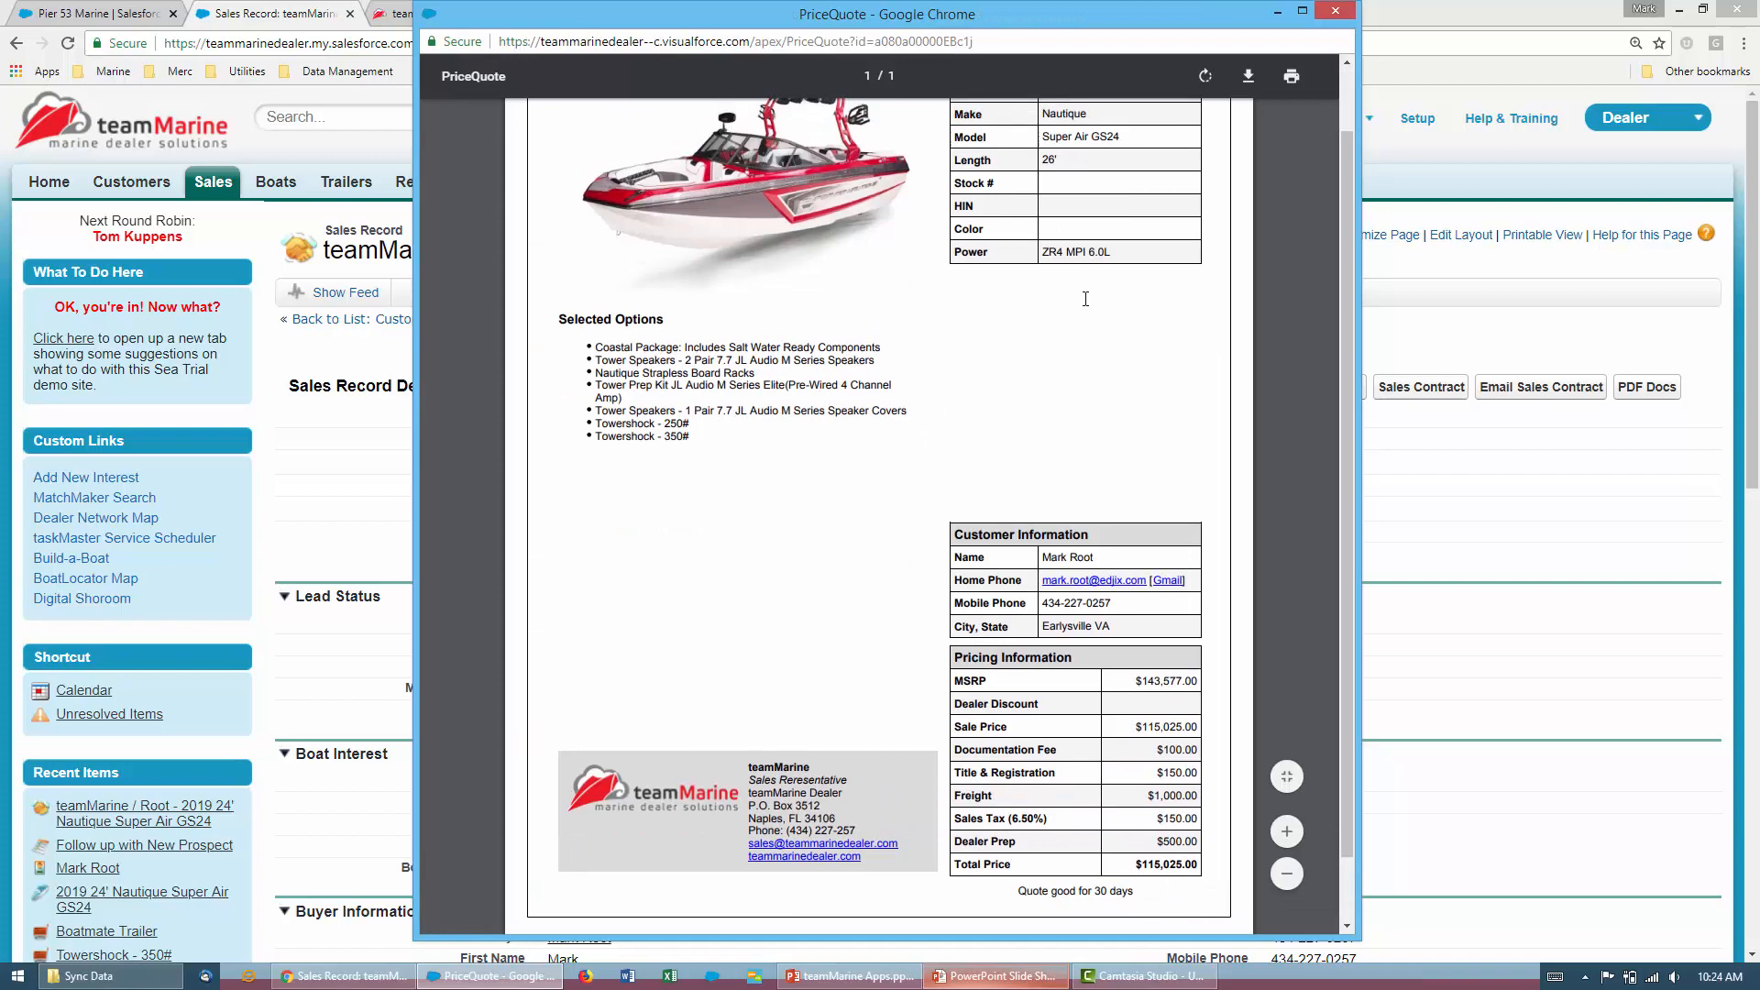
pyautogui.click(1335, 11)
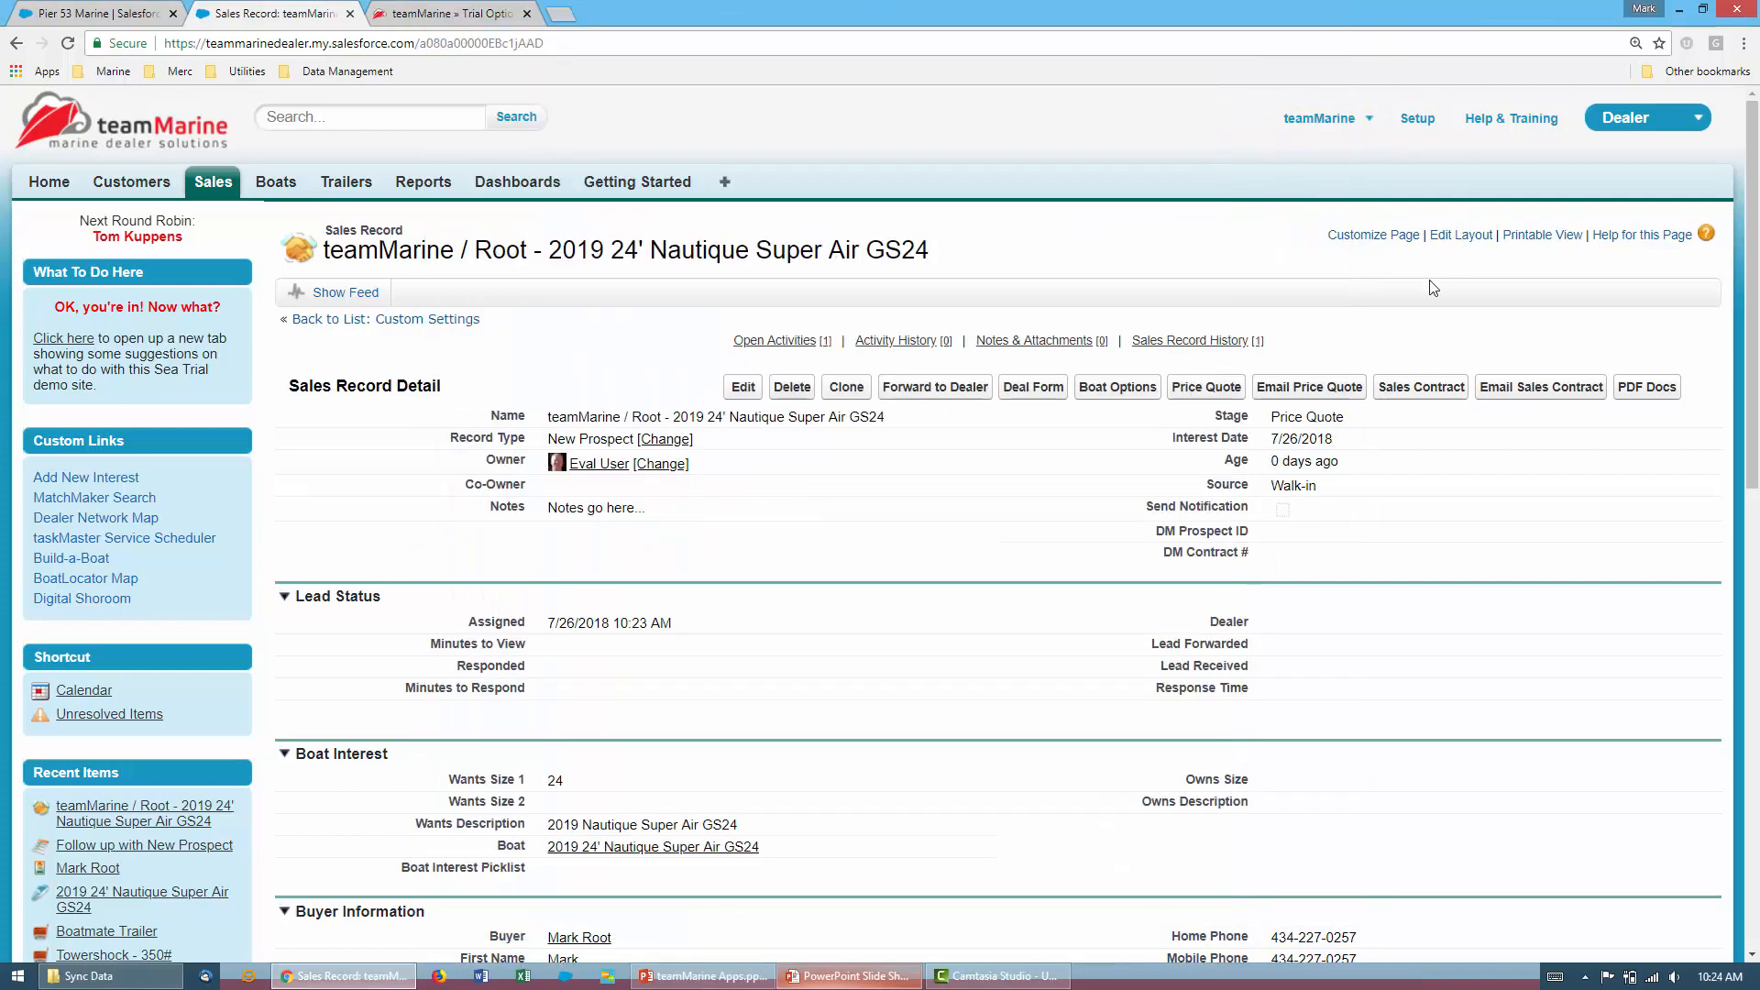